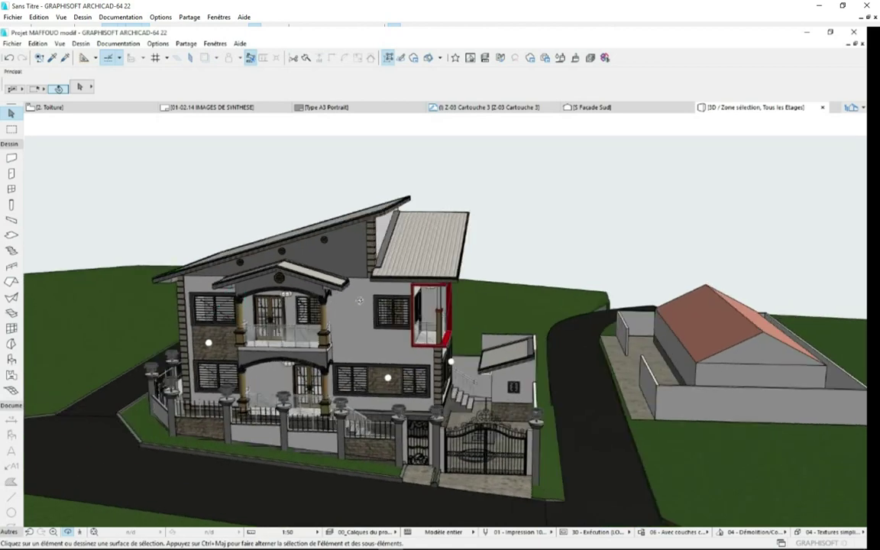
# Examine the finished house model in 3D from several sides, including its arched balconies and the red-framed corner balcony.
pyautogui.scroll(-3, 484, 300)
pyautogui.scroll(5, 324, 340)
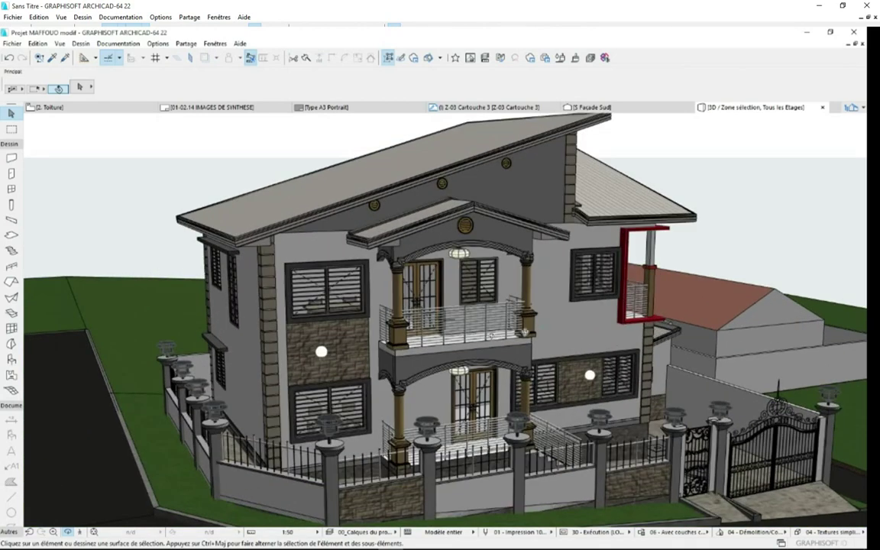
pyautogui.moveTo(525, 332); pyautogui.dragTo(261, 330)
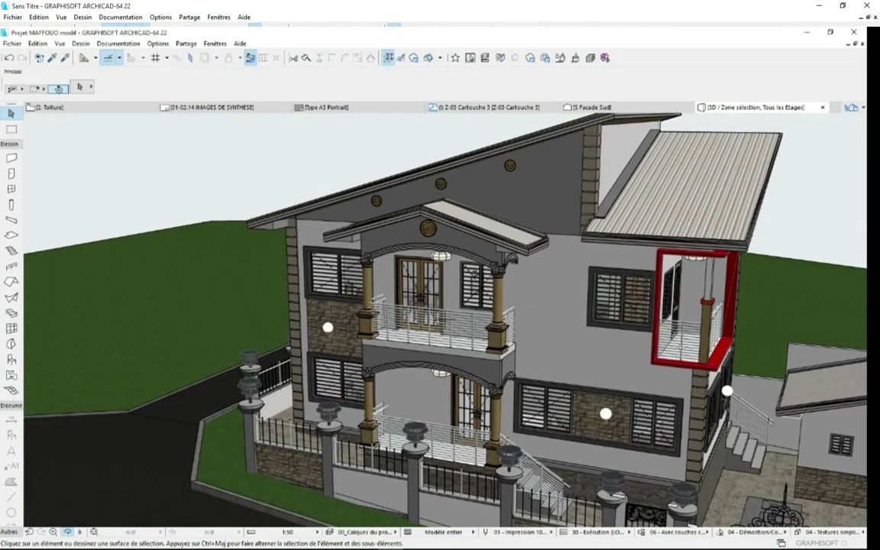
pyautogui.moveTo(680, 346); pyautogui.dragTo(299, 322)
pyautogui.scroll(-4, 299, 321)
pyautogui.scroll(3, 527, 377)
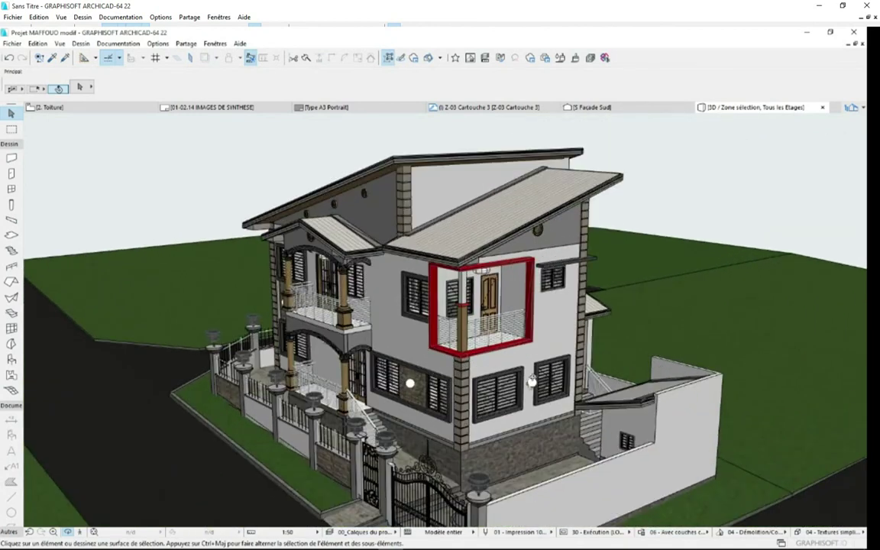
pyautogui.moveTo(532, 380); pyautogui.dragTo(385, 370)
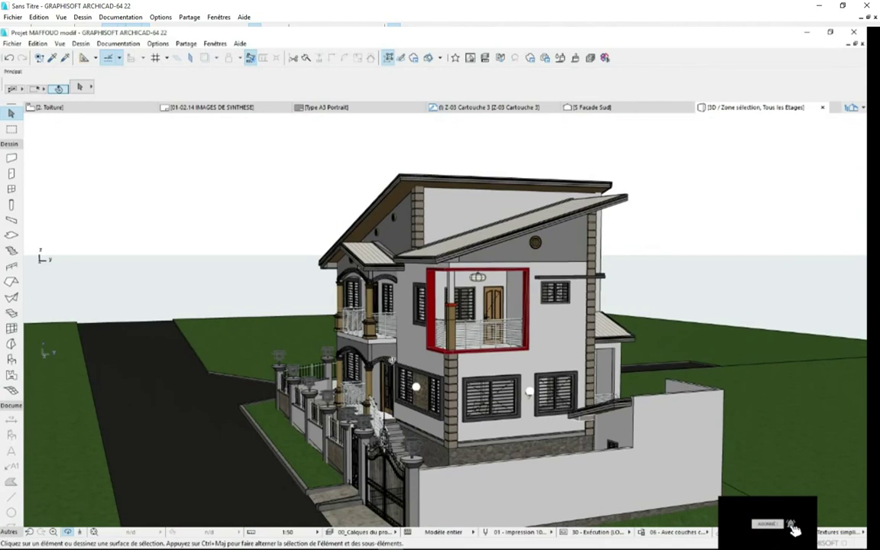
pyautogui.moveTo(390, 336)
pyautogui.mouseDown()
pyautogui.moveTo(405, 386)
pyautogui.moveTo(557, 339)
pyautogui.moveTo(428, 378)
pyautogui.moveTo(405, 367)
pyautogui.moveTo(442, 387)
pyautogui.moveTo(412, 386)
pyautogui.moveTo(459, 385)
pyautogui.mouseUp()
pyautogui.scroll(2, 405, 367)
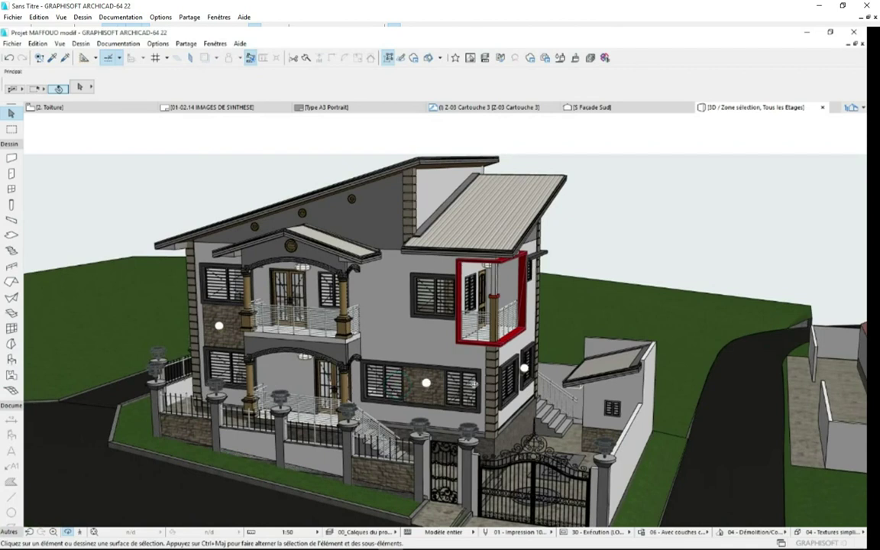
pyautogui.moveTo(551, 370)
pyautogui.mouseDown()
pyautogui.moveTo(349, 367)
pyautogui.moveTo(390, 348)
pyautogui.moveTo(462, 345)
pyautogui.mouseUp()
pyautogui.moveTo(336, 354); pyautogui.dragTo(313, 355)
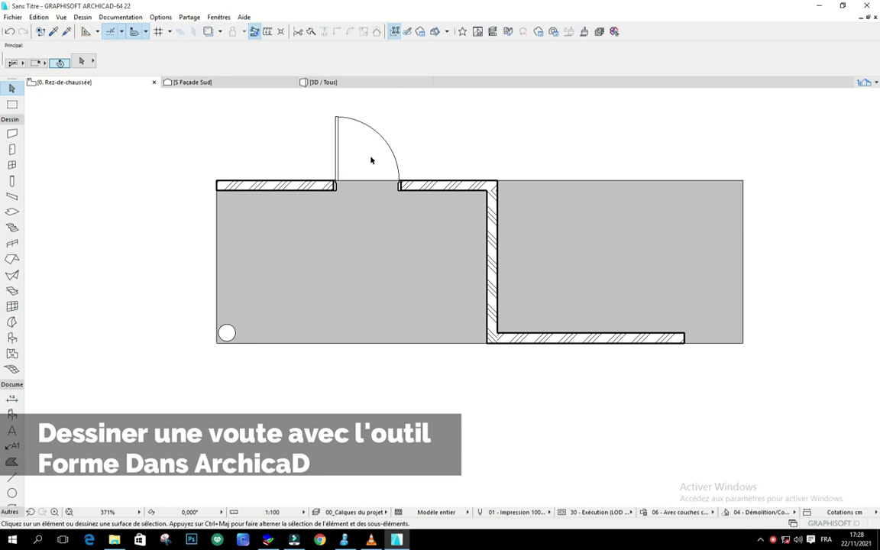
# Show the floor plan's elements in 3D and examine the column, the door wall and the projecting wall.
pyautogui.rightClick(462, 125)
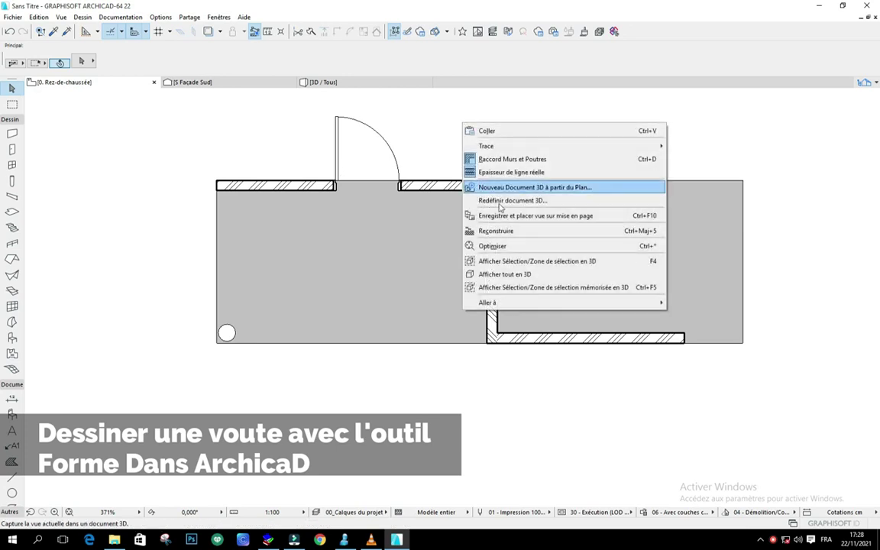
pyautogui.click(484, 262)
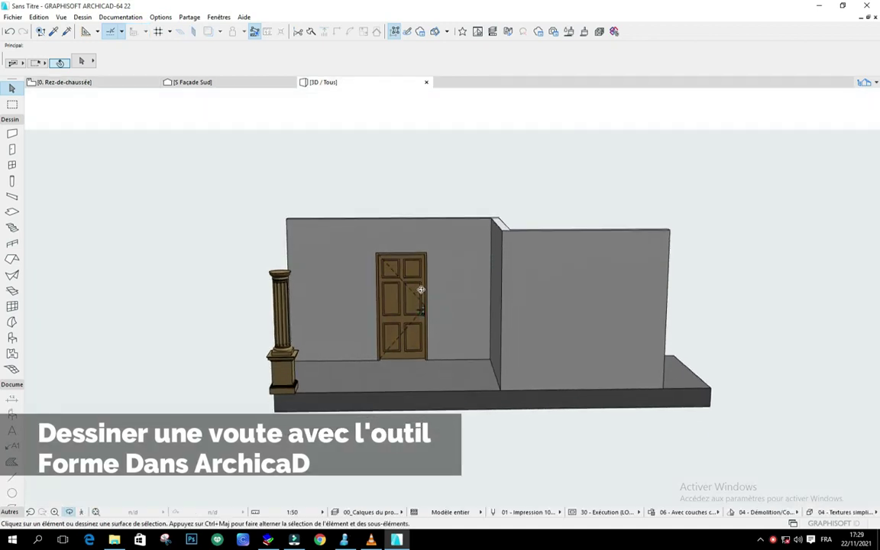
pyautogui.scroll(3, 420, 289)
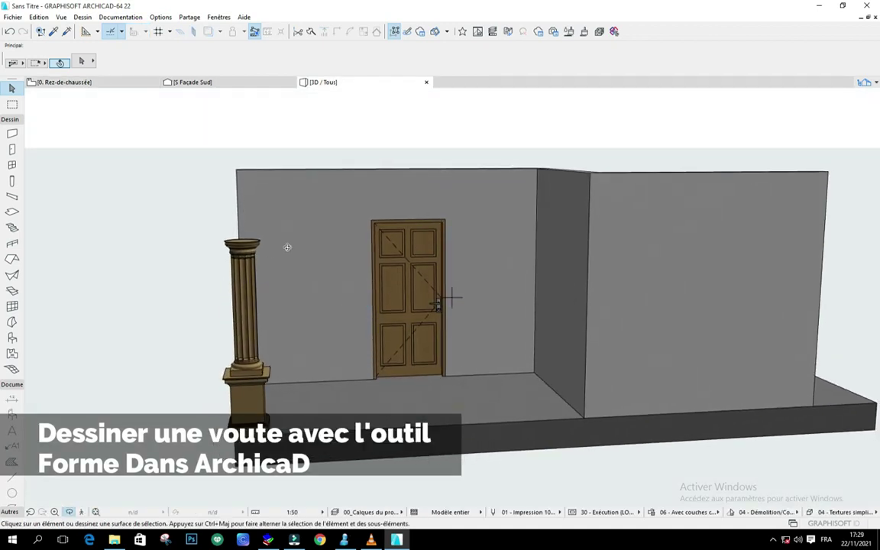
pyautogui.moveTo(287, 247); pyautogui.dragTo(288, 251)
pyautogui.moveTo(586, 206); pyautogui.dragTo(457, 222)
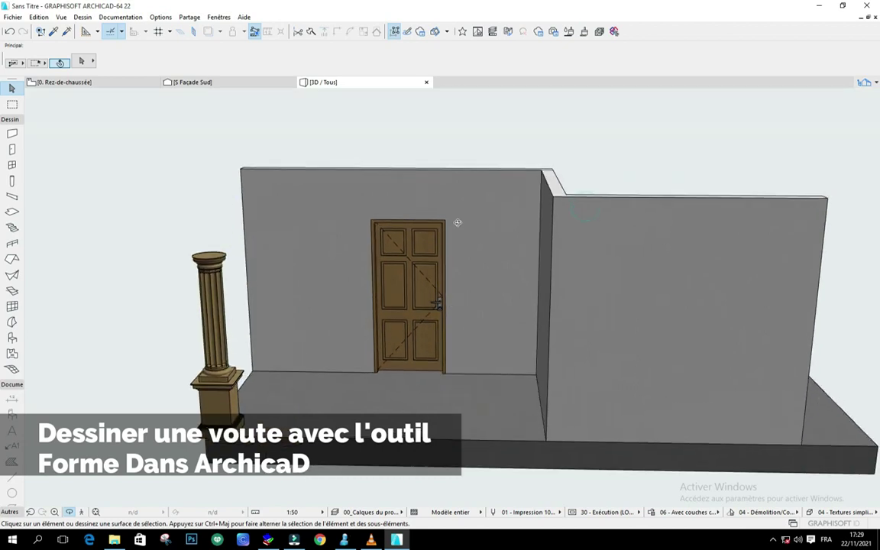
pyautogui.moveTo(217, 300); pyautogui.dragTo(216, 248)
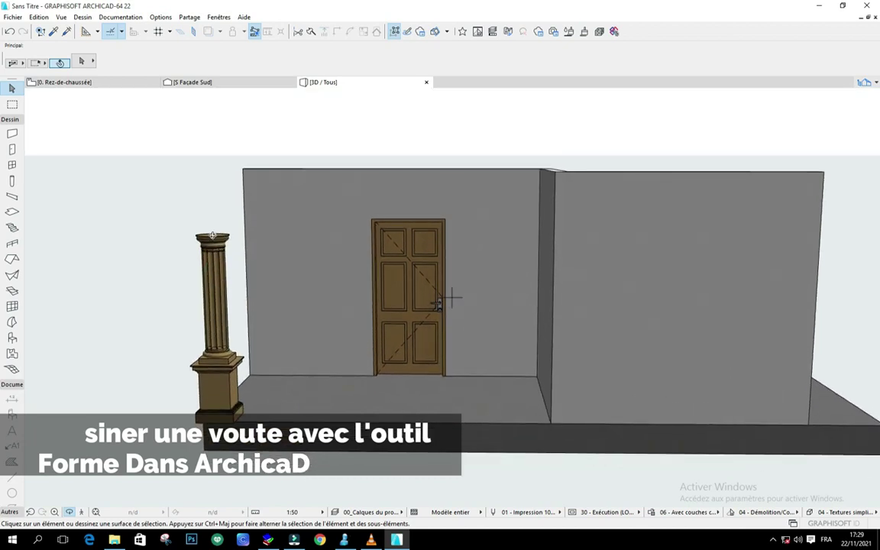
pyautogui.moveTo(560, 194); pyautogui.dragTo(396, 155)
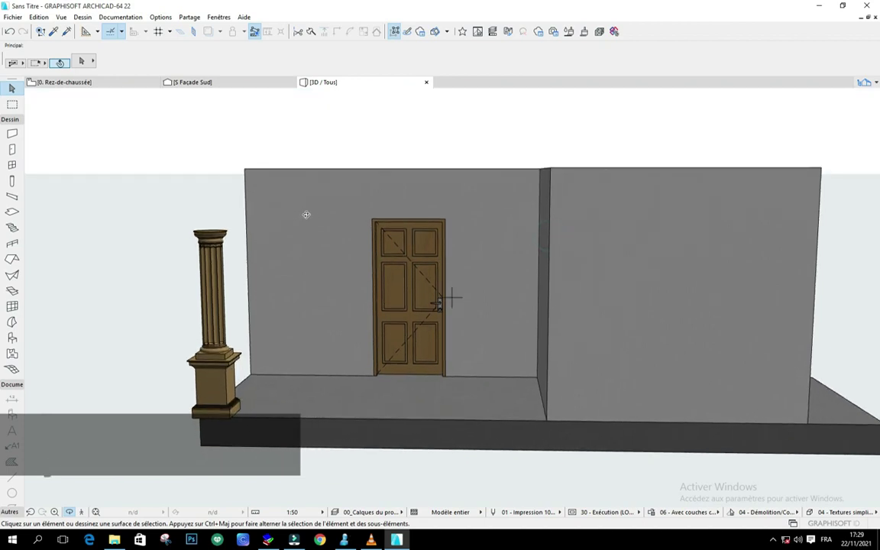
pyautogui.moveTo(316, 242); pyautogui.dragTo(268, 237)
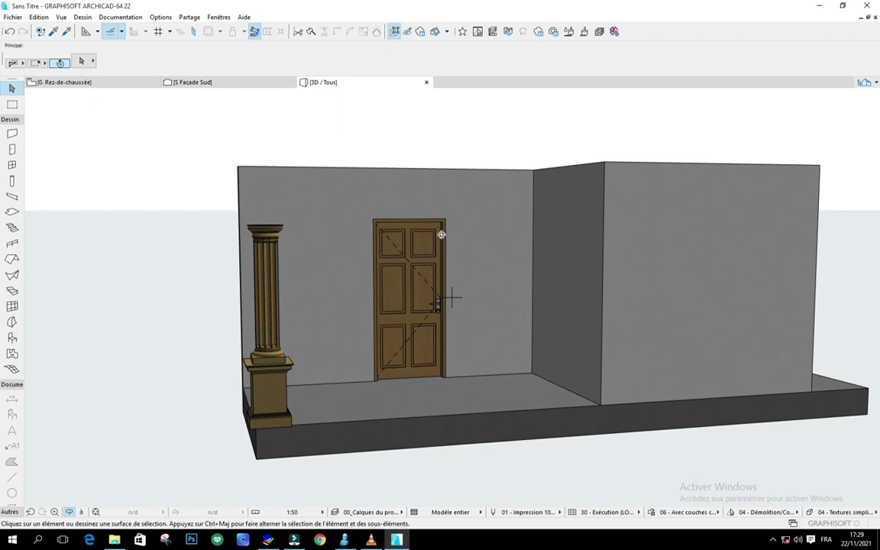
pyautogui.moveTo(337, 227); pyautogui.dragTo(261, 120)
# Return to the Rez-de-chaussée floor plan.
pyautogui.click(112, 83)
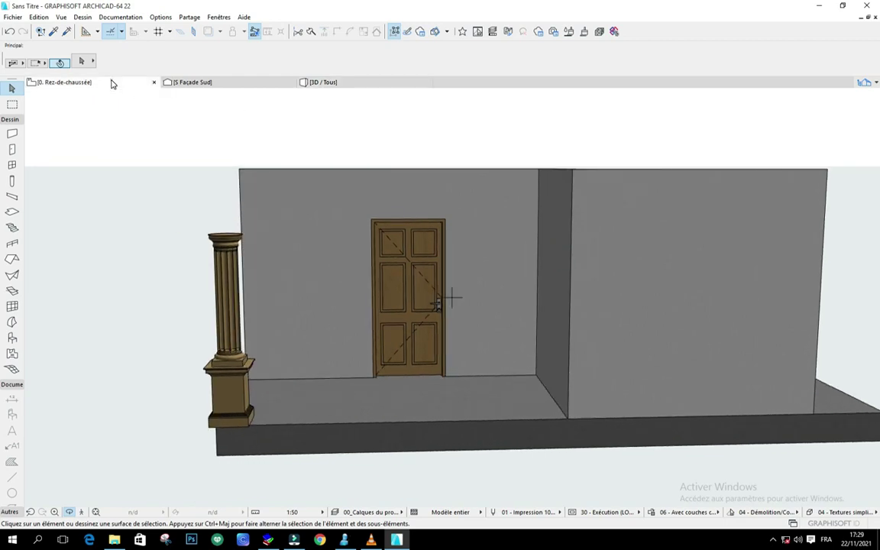
pyautogui.scroll(-3, 345, 133)
pyautogui.scroll(-5, 310, 265)
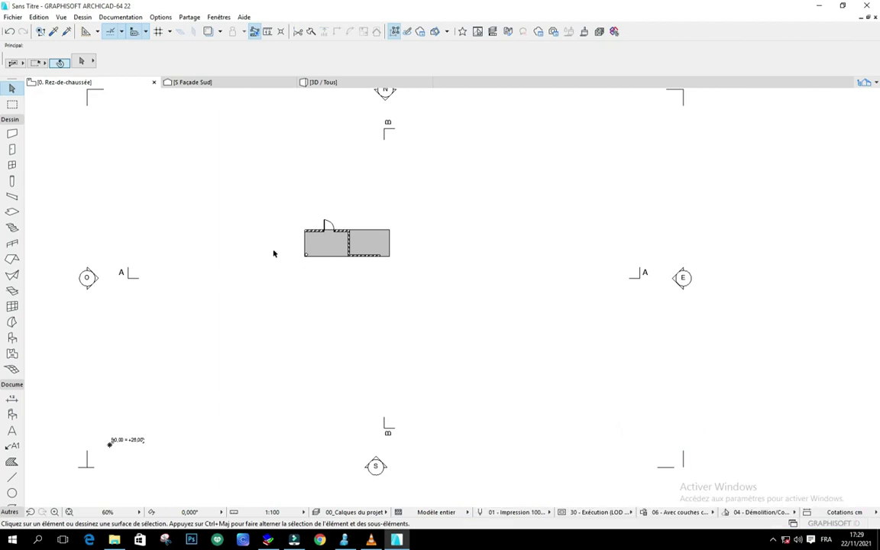
pyautogui.scroll(-2, 273, 254)
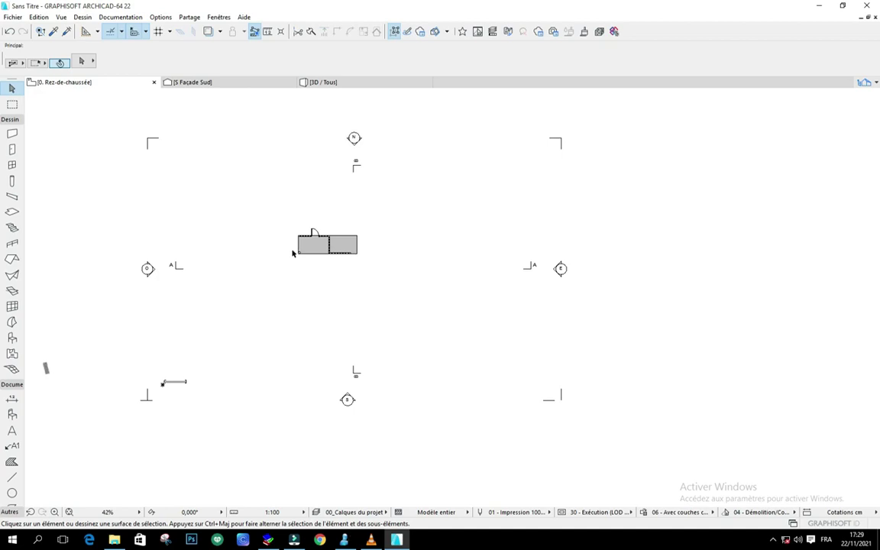
pyautogui.scroll(-1, 292, 253)
pyautogui.scroll(2, 45, 291)
# Review the default settings of the Forme (Morph) tool and leave them as they are.
pyautogui.click(12, 321)
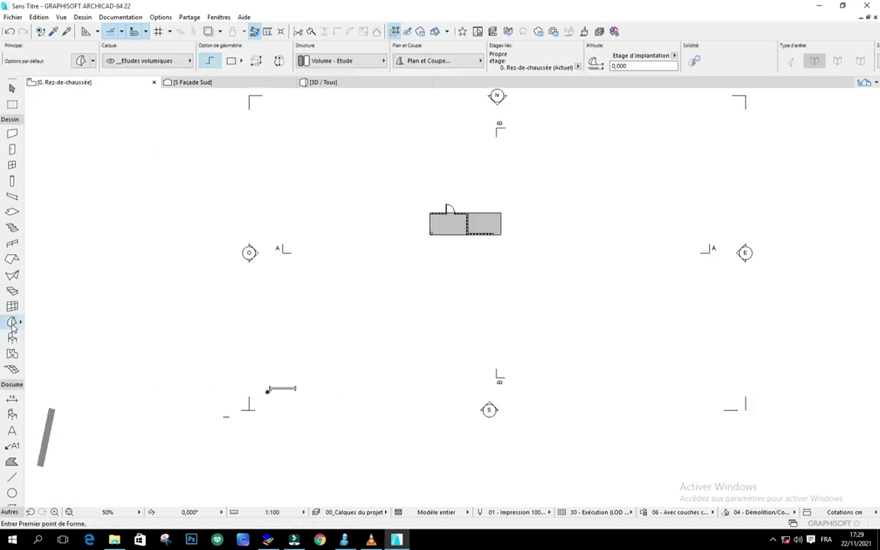
pyautogui.doubleClick(12, 324)
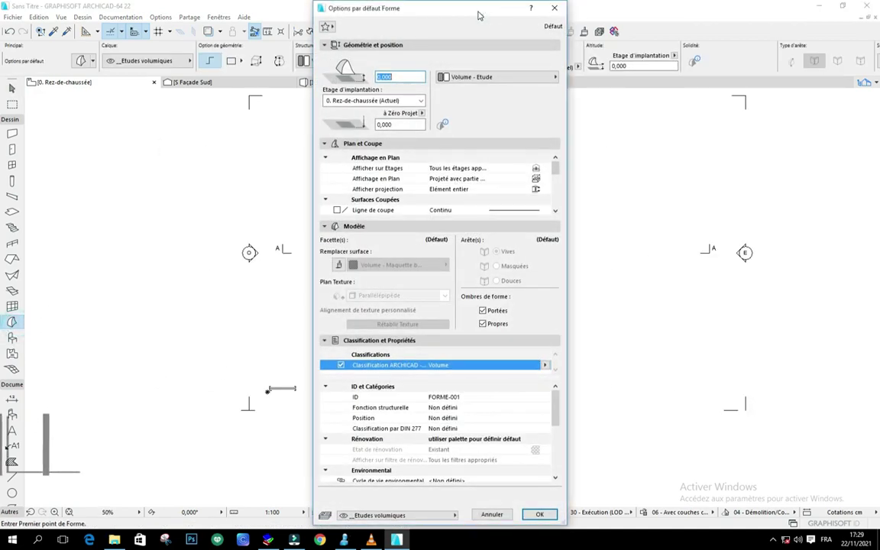
pyautogui.moveTo(478, 15); pyautogui.dragTo(398, 74)
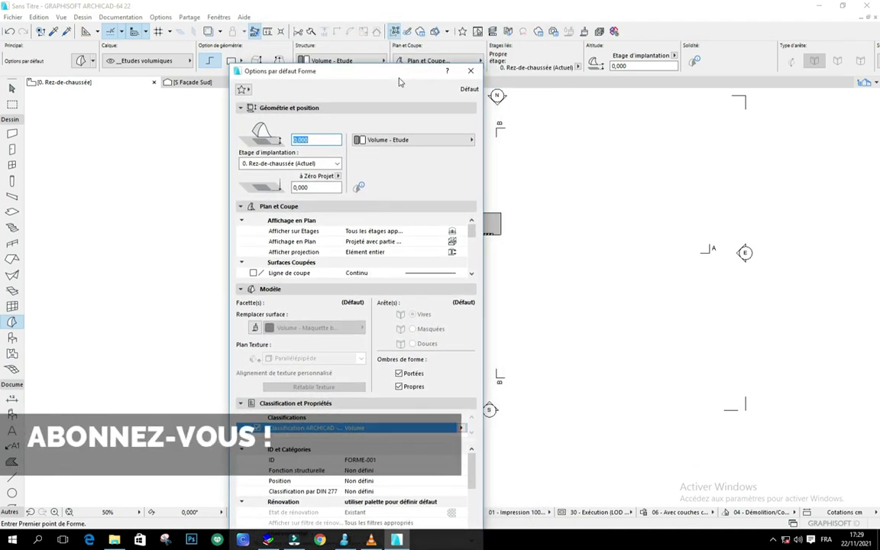
pyautogui.click(470, 71)
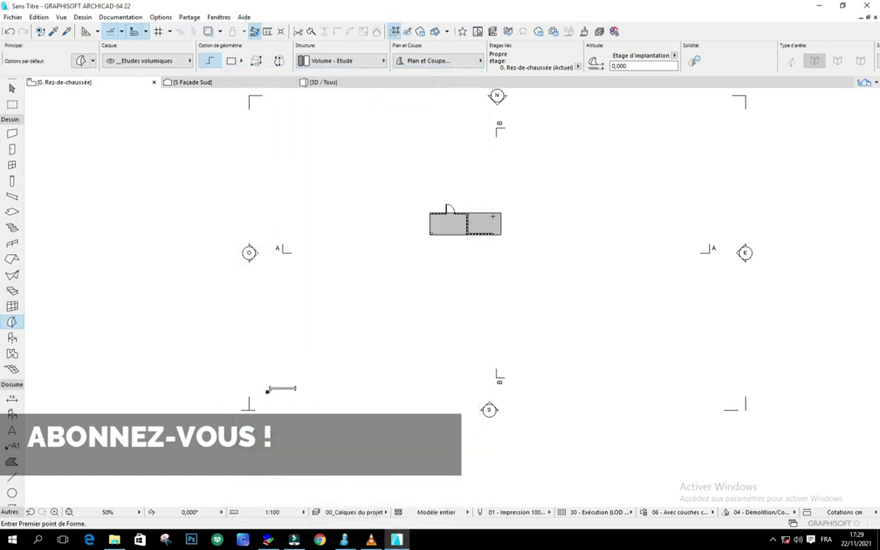
# Open the Façade Sud elevation from its marker on the plan, using the current view settings.
pyautogui.scroll(3, 493, 217)
pyautogui.scroll(-4, 427, 145)
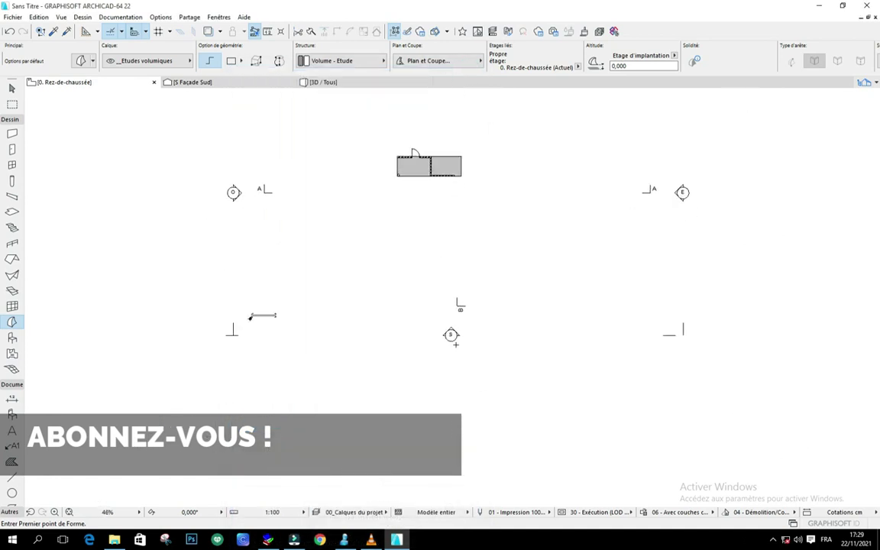
pyautogui.scroll(3, 413, 306)
pyautogui.scroll(-2, 419, 341)
pyautogui.scroll(3, 356, 202)
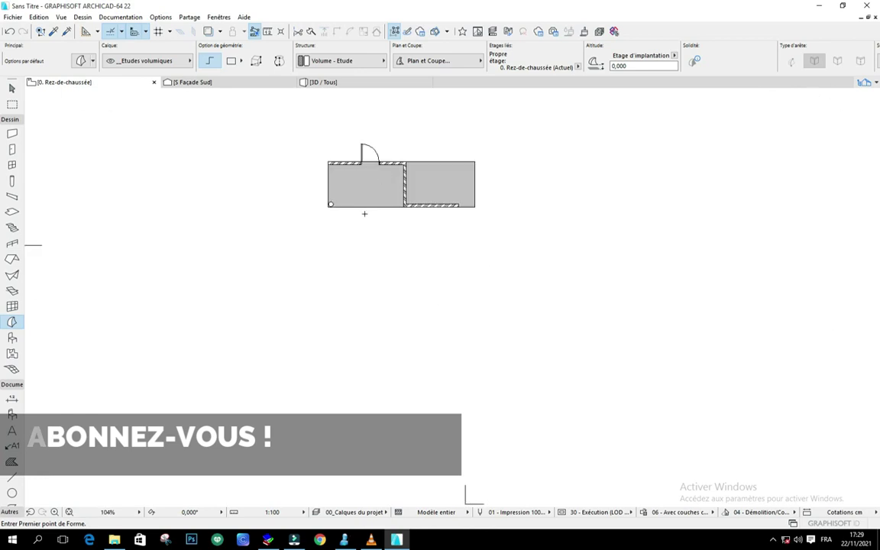
pyautogui.scroll(-2, 358, 310)
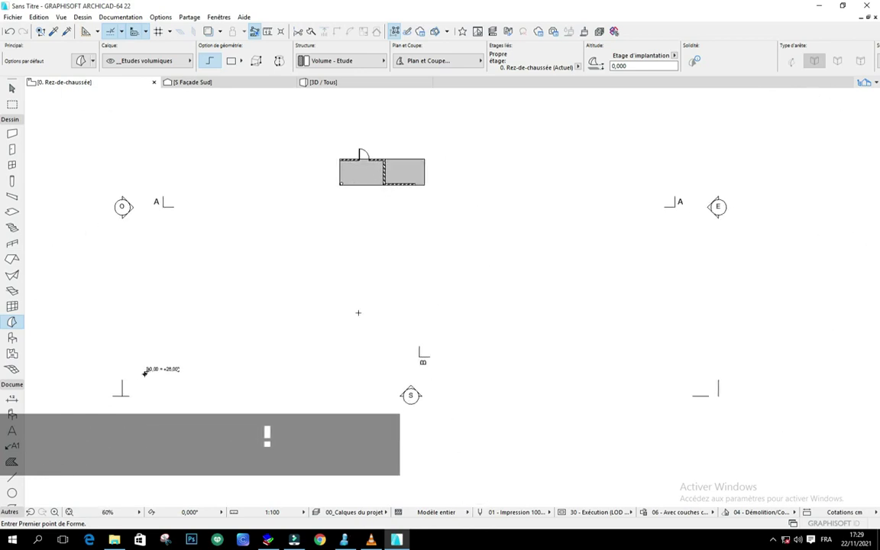
pyautogui.click(414, 398)
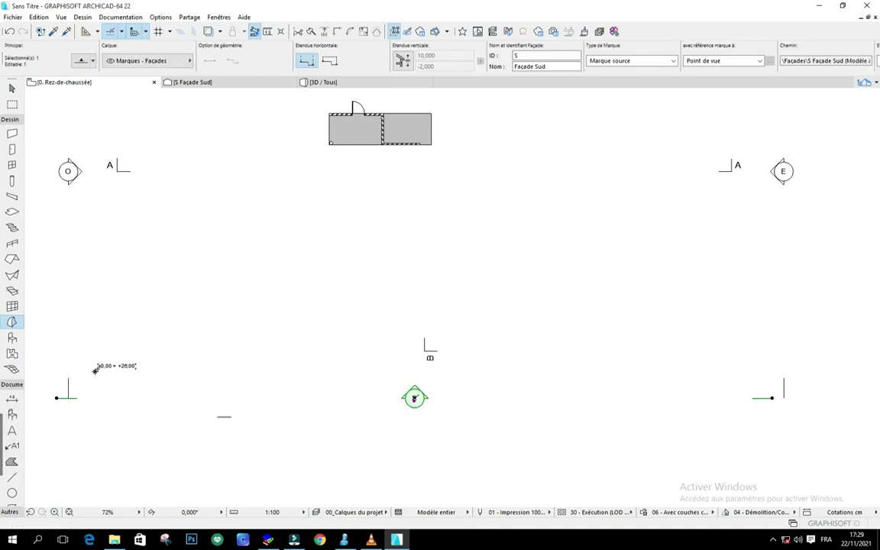
pyautogui.rightClick(414, 398)
pyautogui.click(492, 177)
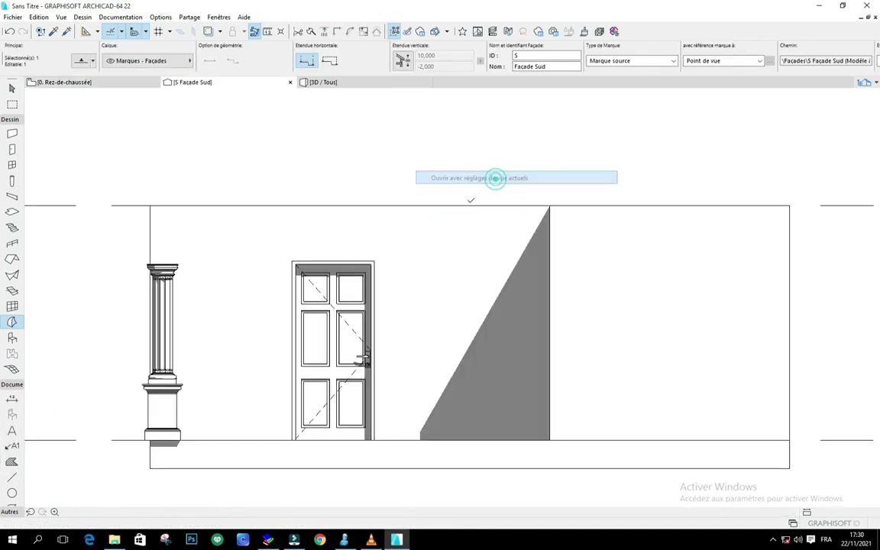
# Draw a vertical line about 0.7 m tall from the top of the column's capital to the wall's top edge.
pyautogui.scroll(-3, 458, 203)
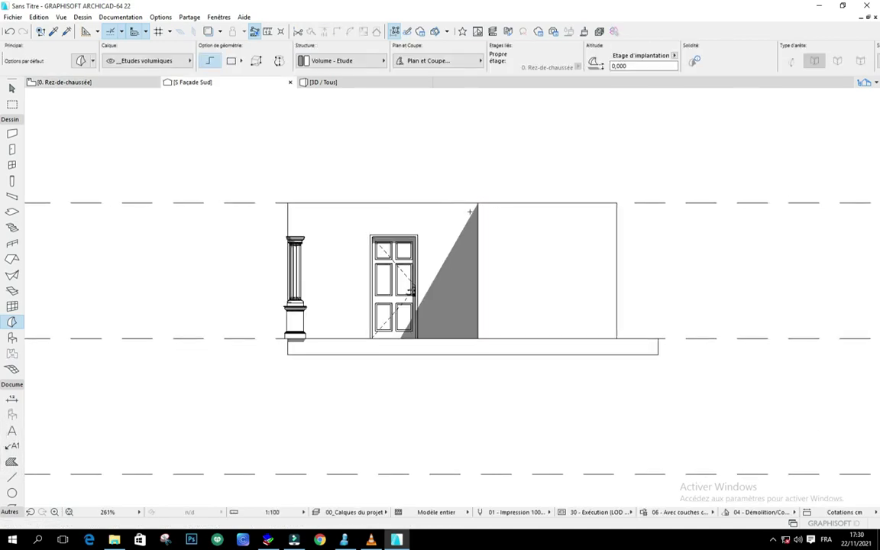
pyautogui.scroll(3, 466, 208)
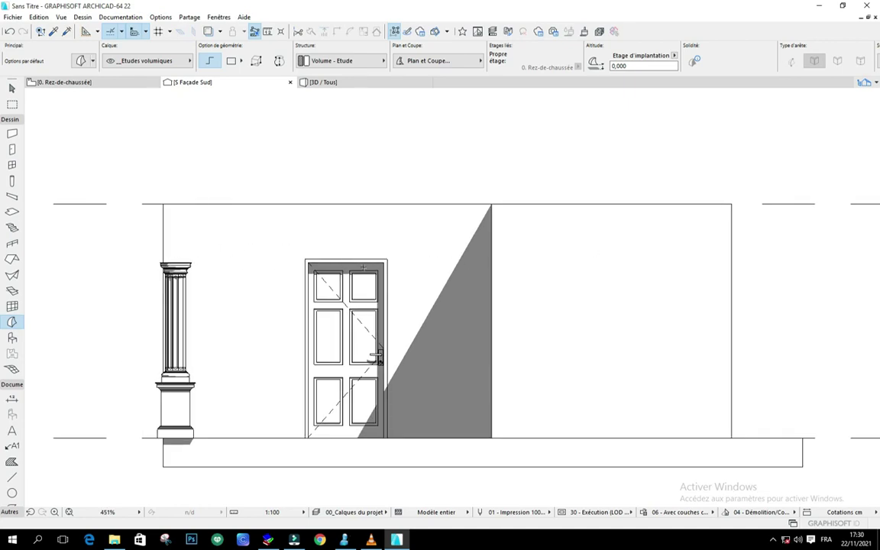
pyautogui.click(12, 477)
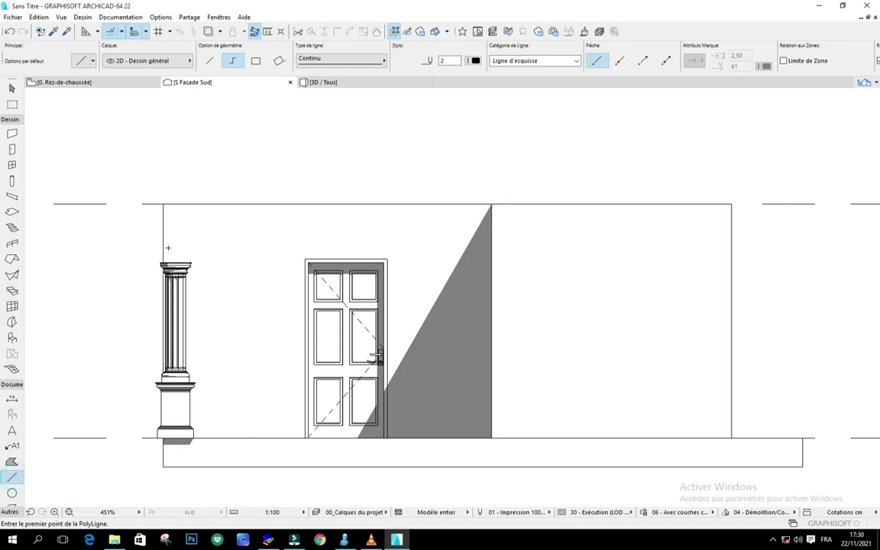
pyautogui.scroll(4, 168, 247)
pyautogui.scroll(-3, 188, 253)
pyautogui.scroll(2, 96, 261)
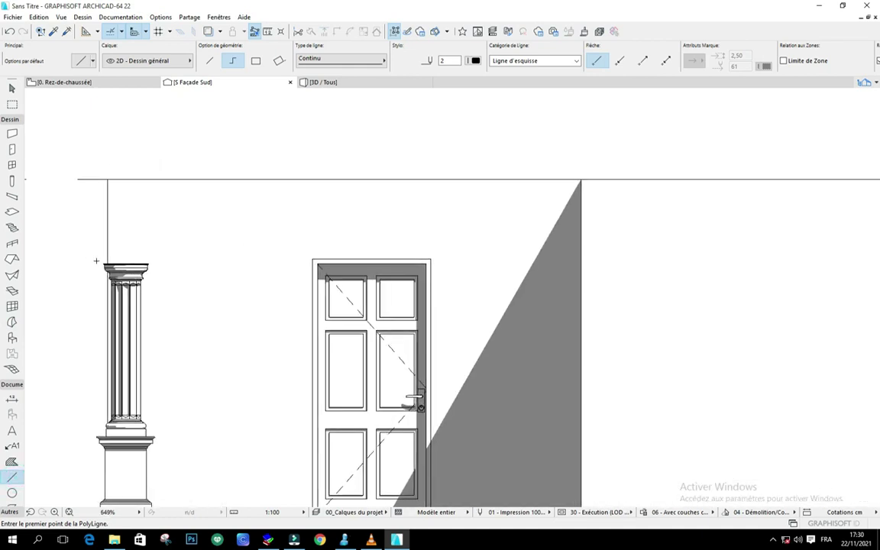
pyautogui.scroll(4, 97, 262)
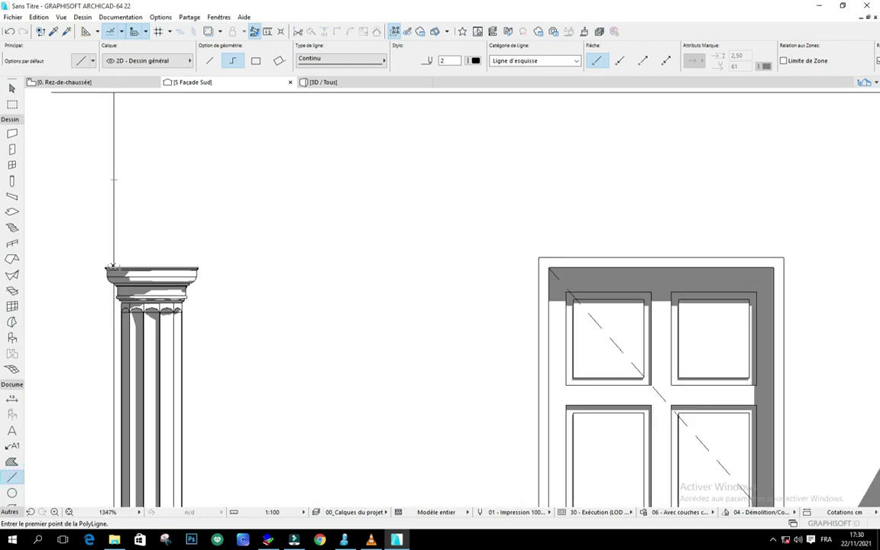
pyautogui.click(113, 269)
pyautogui.scroll(-3, 119, 176)
pyautogui.scroll(1, 122, 160)
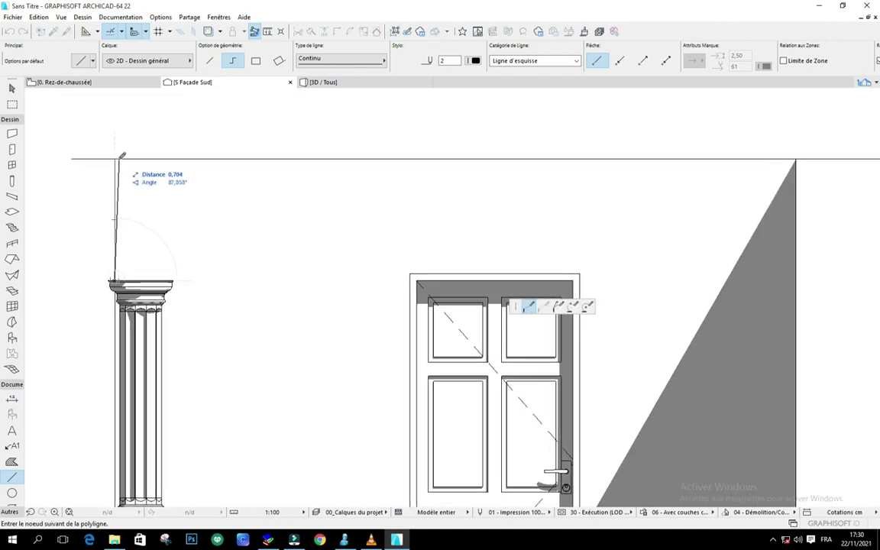
pyautogui.scroll(1, 576, 138)
pyautogui.scroll(2, 593, 190)
pyautogui.scroll(-3, 340, 183)
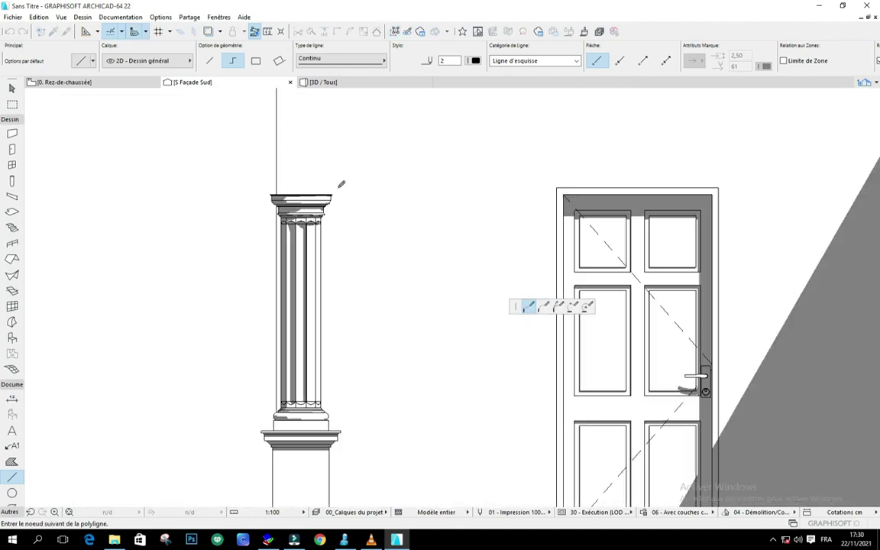
# Draw the lower stepped outline running horizontally above the door, from the column's capital to the projecting wall.
pyautogui.scroll(1, 321, 180)
pyautogui.scroll(3, 271, 114)
pyautogui.scroll(3, 343, 179)
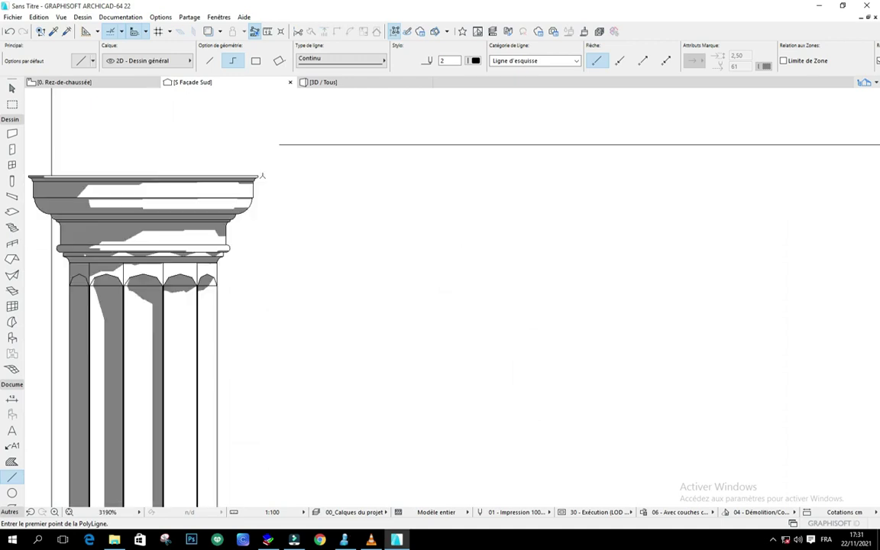
pyautogui.scroll(-5, 293, 275)
pyautogui.click(569, 325)
pyautogui.press('Escape')
pyautogui.scroll(-3, 218, 252)
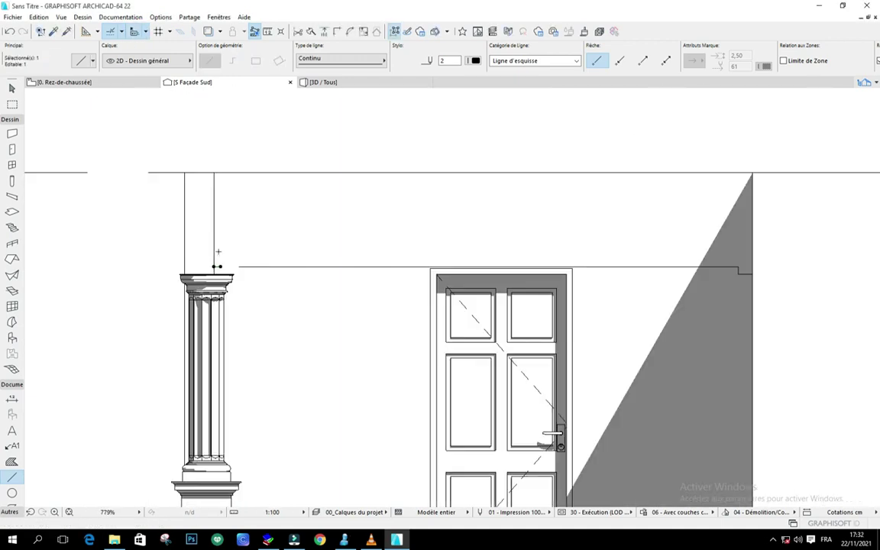
# Draw a polyline stepping up from the column's capital and running horizontally above the door to the step at the projecting wall.
pyautogui.scroll(5, 189, 271)
pyautogui.click(299, 250)
pyautogui.click(329, 249)
pyautogui.click(361, 250)
pyautogui.click(361, 219)
pyautogui.scroll(-5, 361, 218)
pyautogui.scroll(3, 619, 250)
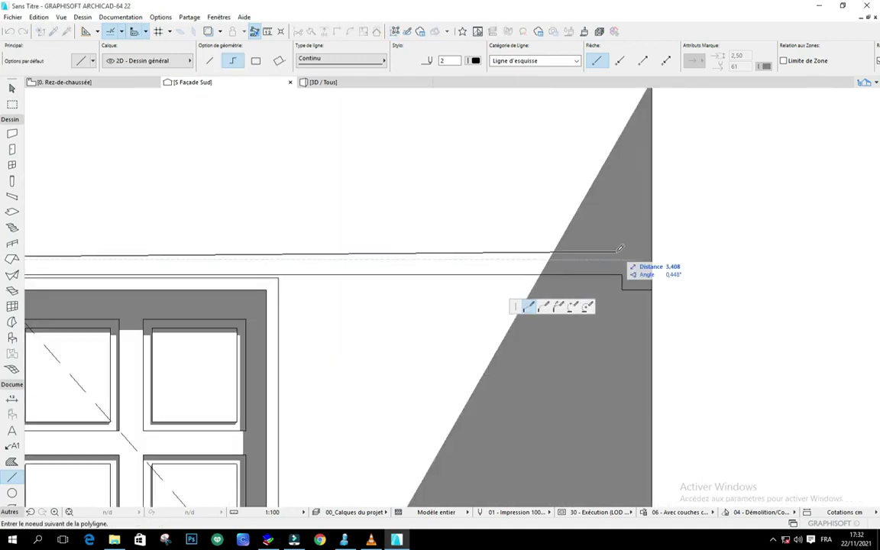
pyautogui.doubleClick(620, 258)
pyautogui.press('Escape')
pyautogui.scroll(-6, 372, 253)
pyautogui.scroll(4, 243, 255)
pyautogui.keyDown('shift'); pyautogui.click(547, 247); pyautogui.keyUp('shift')
pyautogui.press('Escape')
pyautogui.scroll(-2, 654, 229)
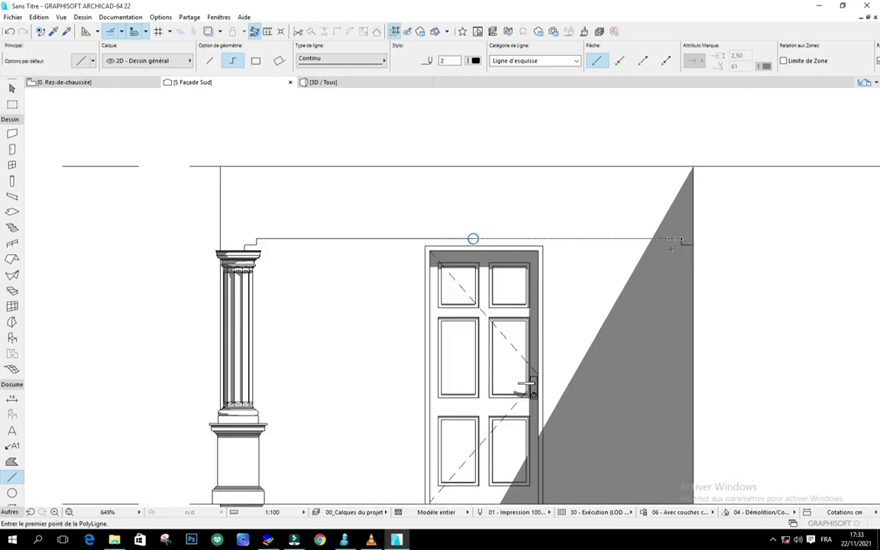
pyautogui.scroll(2, 463, 238)
pyautogui.scroll(4, 787, 256)
pyautogui.scroll(-4, 771, 248)
pyautogui.scroll(-2, 447, 242)
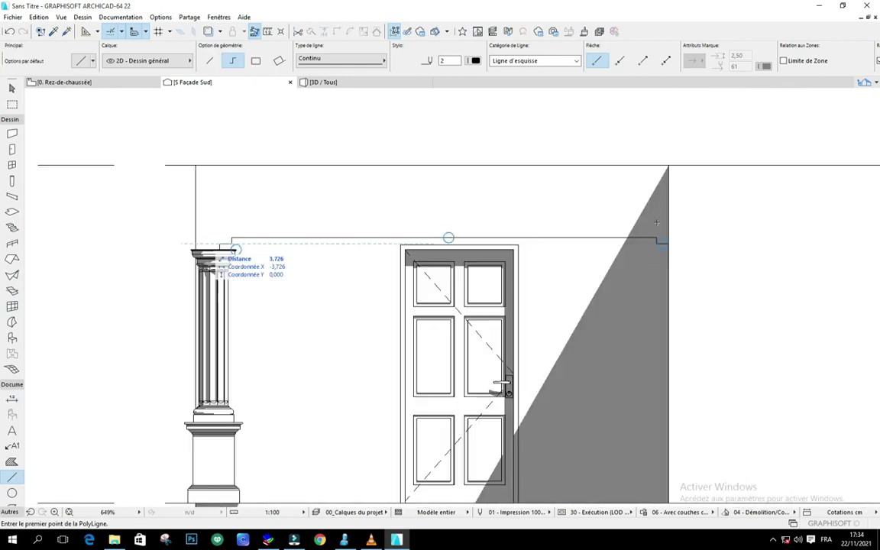
# Drag a copy of the step's two lines at the projecting wall directly below the original step.
pyautogui.scroll(6, 206, 243)
pyautogui.keyDown('shift'); pyautogui.click(309, 271); pyautogui.keyUp('shift')
pyautogui.hotkey('ctrl', 'shift', 'd')
pyautogui.click(309, 284)
pyautogui.scroll(5, 628, 245)
pyautogui.scroll(-2, 599, 221)
pyautogui.scroll(4, 570, 236)
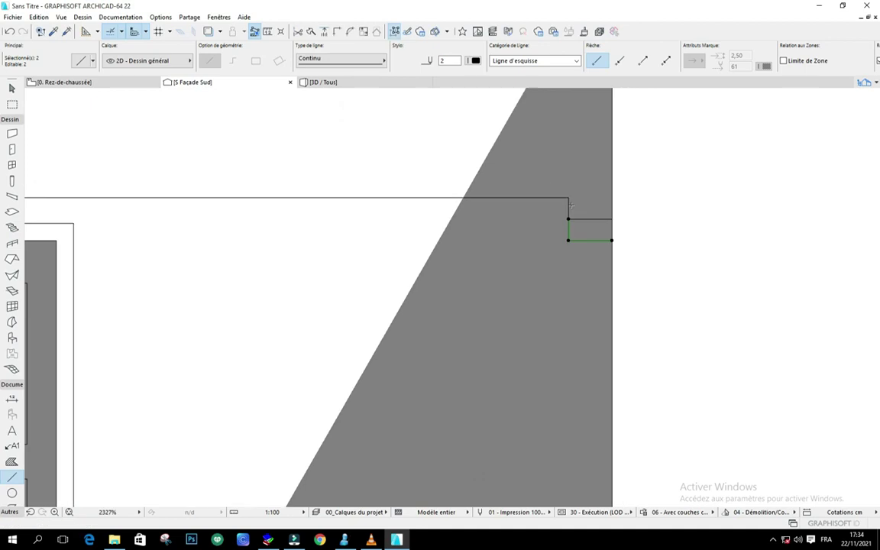
# Rework the lines at the projecting wall into two steps and join both stepped ends with a shallow arch above the door.
pyautogui.scroll(-2, 501, 191)
pyautogui.scroll(-2, 518, 235)
pyautogui.scroll(4, 420, 212)
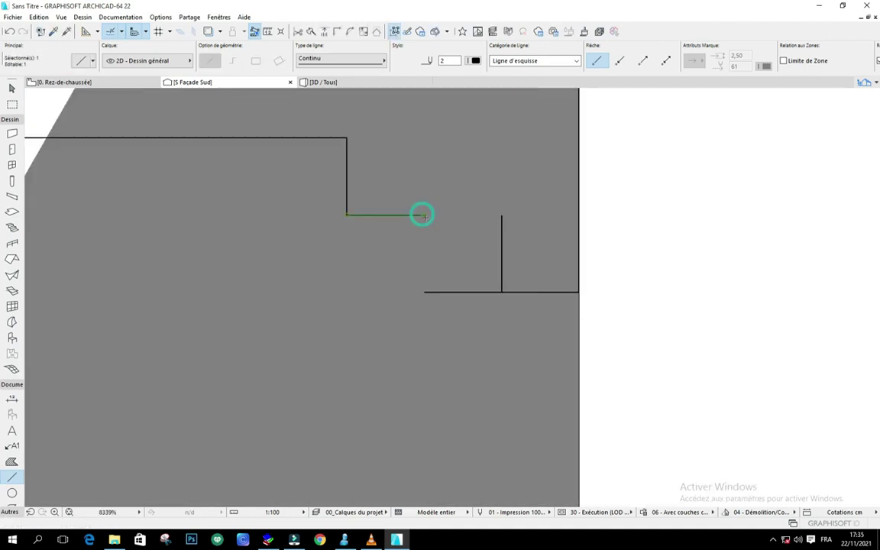
pyautogui.click(420, 212)
pyautogui.scroll(-4, 420, 212)
pyautogui.scroll(2, 332, 270)
pyautogui.click(223, 305)
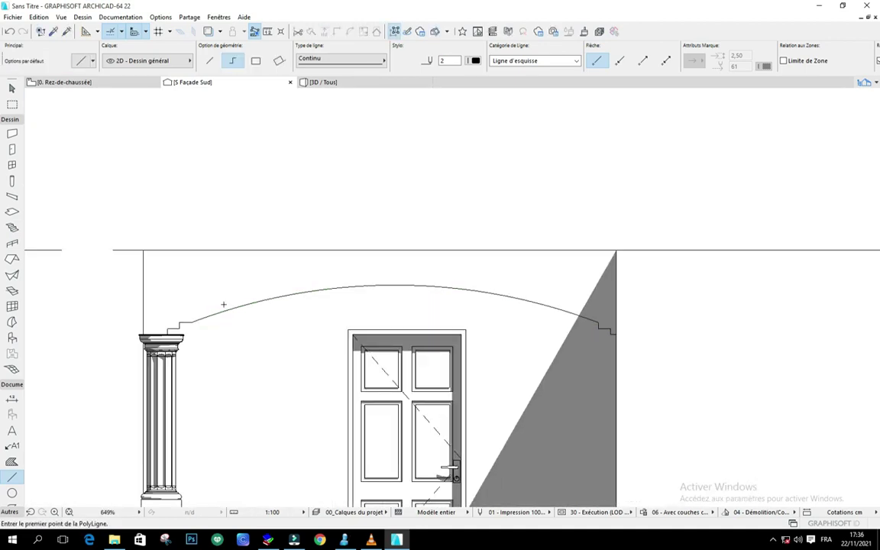
pyautogui.scroll(-1, 401, 245)
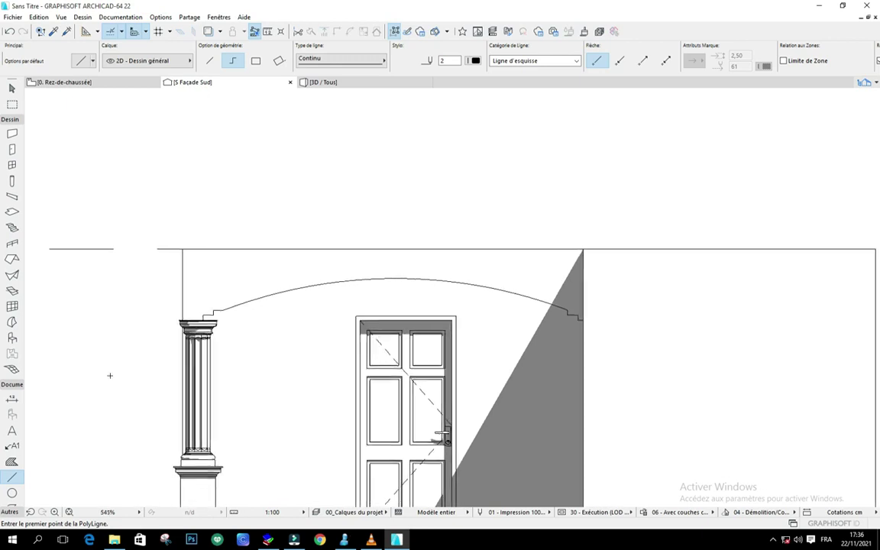
# Start a polygonal Forme (Morph) outline at the capital, following the vertical guide up and the wall's top edge to the projecting wall's corner.
pyautogui.click(12, 322)
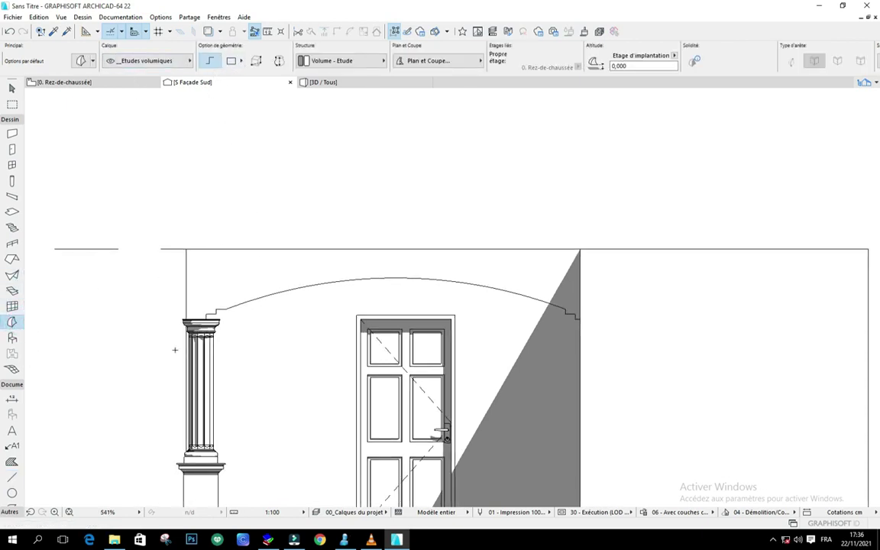
pyautogui.scroll(5, 178, 252)
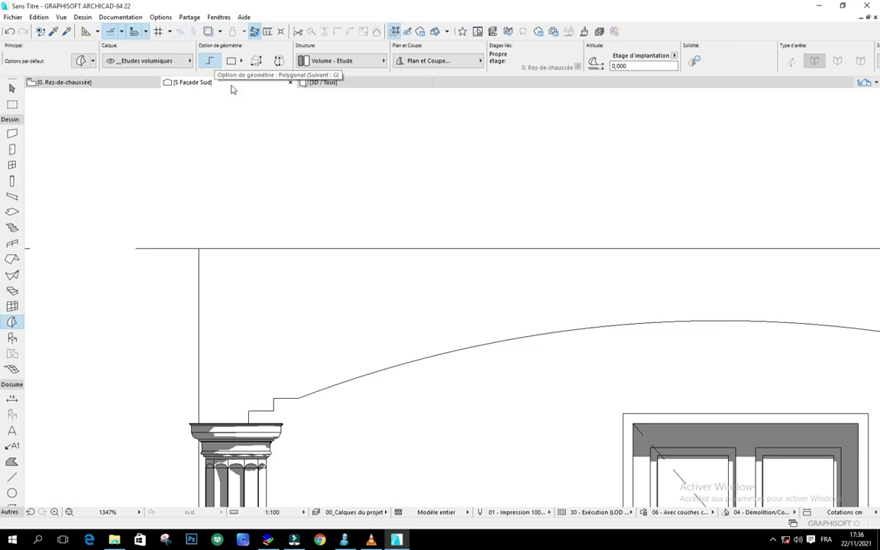
pyautogui.scroll(6, 217, 321)
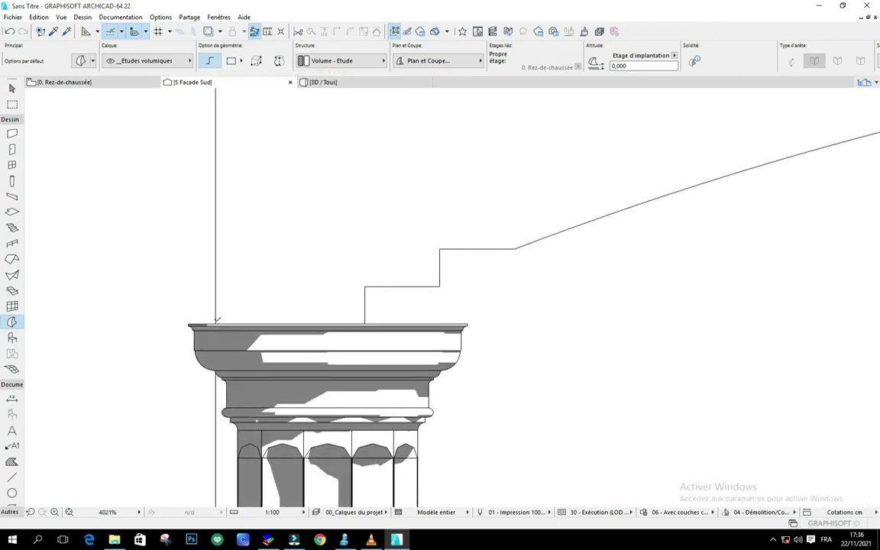
pyautogui.click(217, 321)
pyautogui.scroll(-3, 229, 249)
pyautogui.scroll(8, 218, 186)
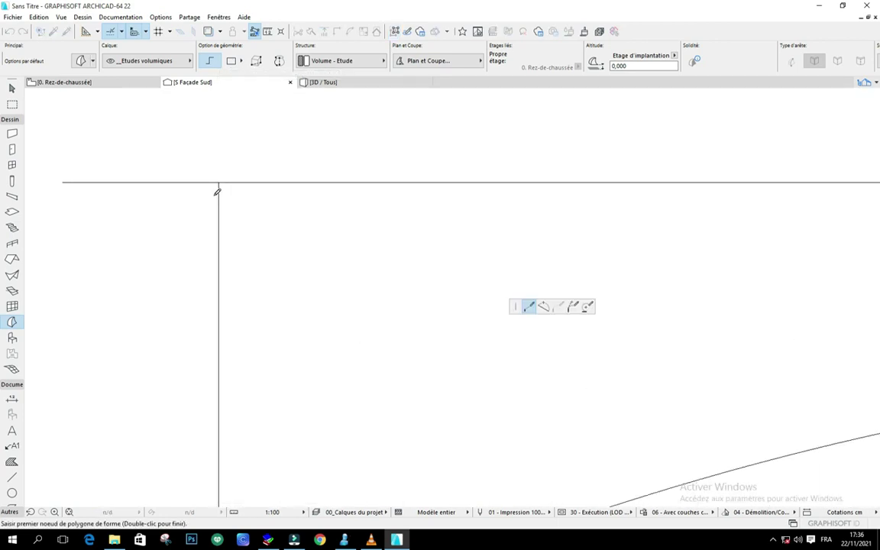
pyautogui.click(229, 161)
pyautogui.scroll(-4, 176, 206)
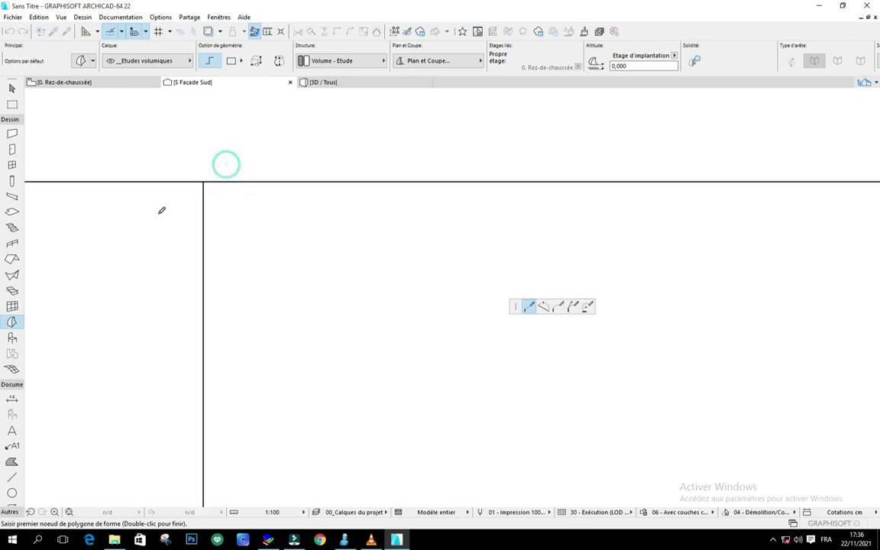
pyautogui.scroll(4, 412, 168)
pyautogui.scroll(3, 431, 163)
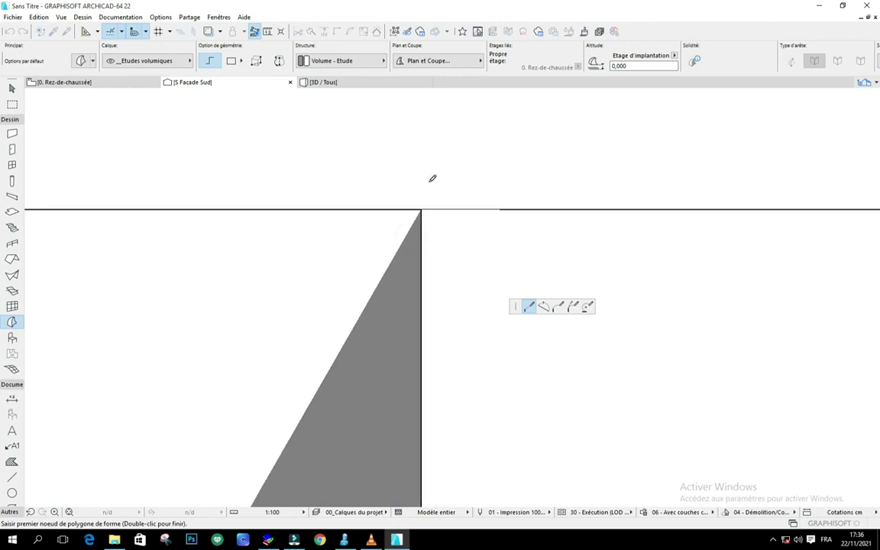
# Continue the morph outline 0.7 m down the projecting wall's edge and along the step corners to the arch's end.
pyautogui.scroll(3, 443, 321)
pyautogui.scroll(2, 453, 334)
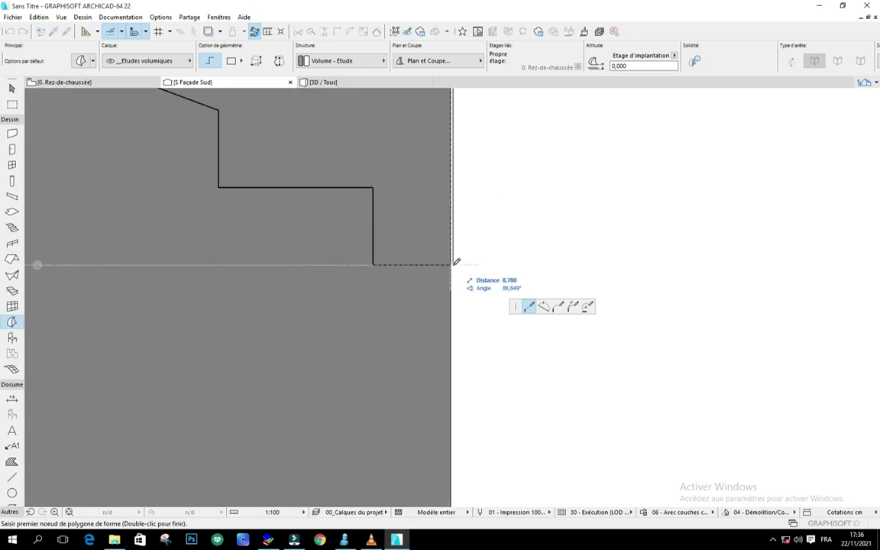
pyautogui.click(373, 186)
pyautogui.click(218, 186)
pyautogui.scroll(-2, 229, 187)
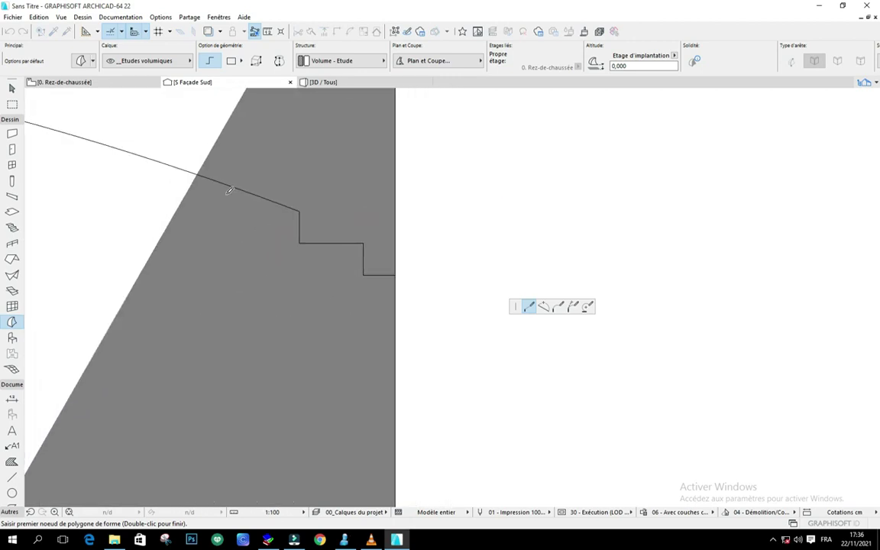
pyautogui.scroll(3, 447, 267)
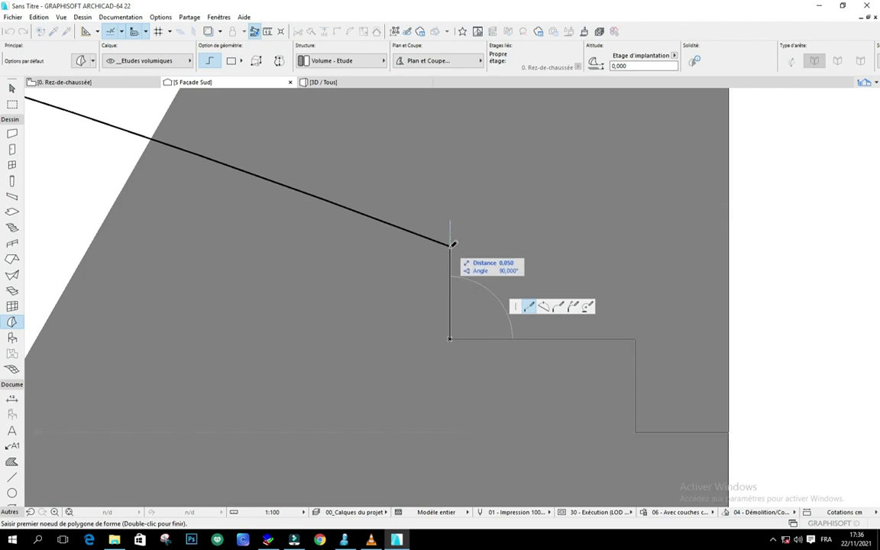
pyautogui.click(449, 244)
# Trace the arch to its end near the column using an arc by centre, with an arc length of 3.451 m and angle of 41.713°.
pyautogui.scroll(-5, 448, 244)
pyautogui.scroll(2, 336, 225)
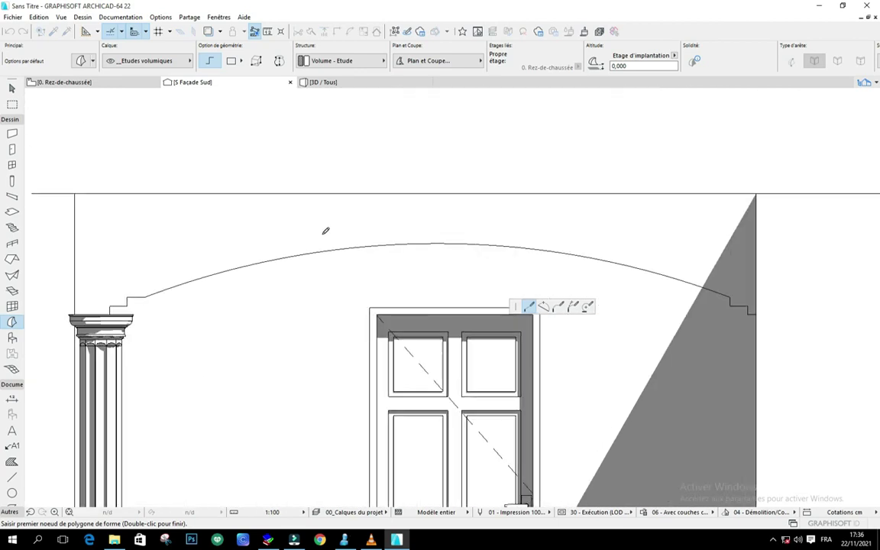
pyautogui.scroll(-2, 325, 230)
pyautogui.scroll(1, 461, 206)
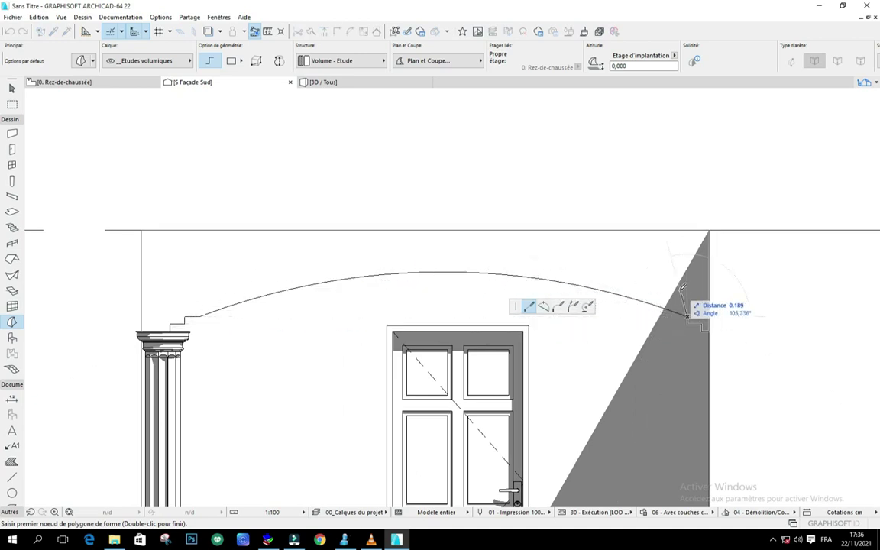
pyautogui.scroll(-1, 373, 253)
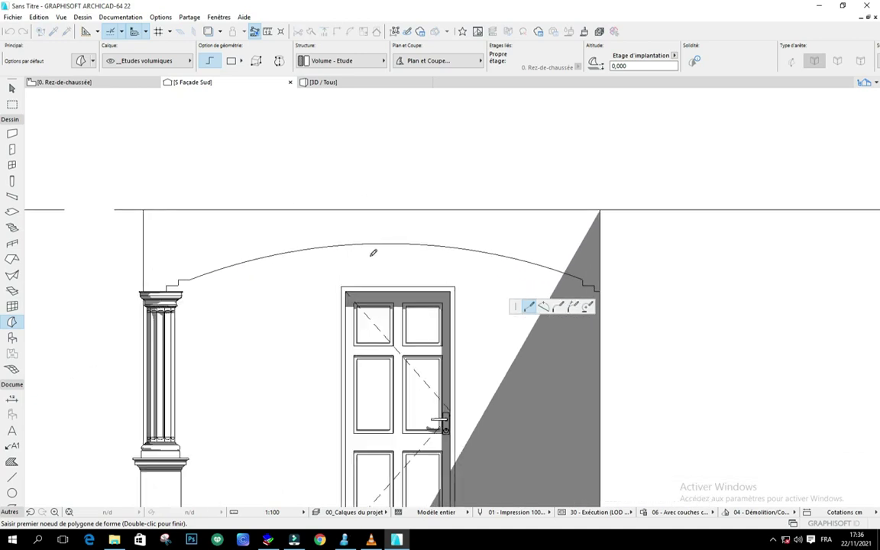
pyautogui.scroll(1, 373, 253)
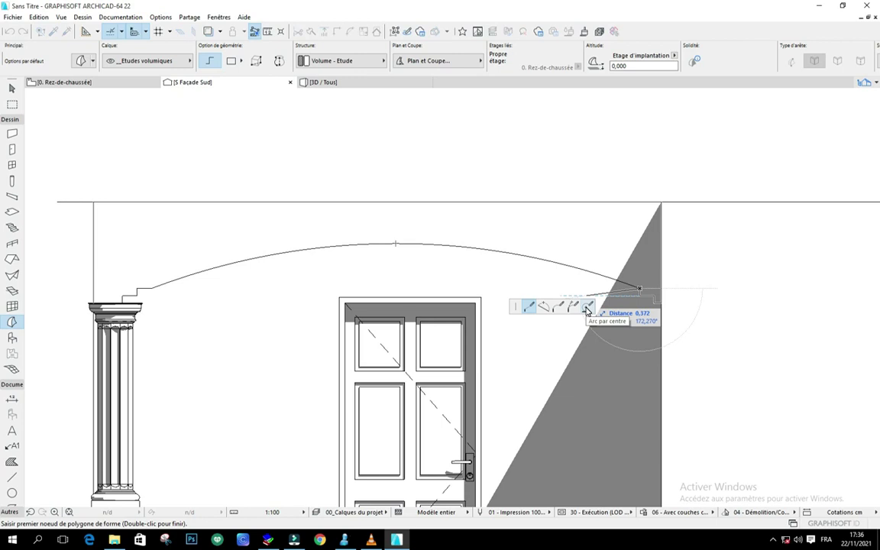
pyautogui.click(587, 309)
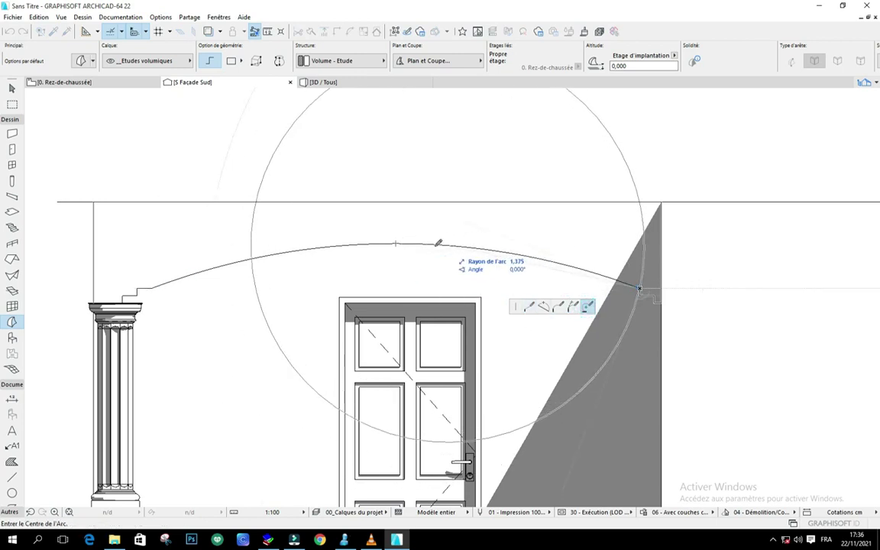
pyautogui.scroll(-3, 411, 156)
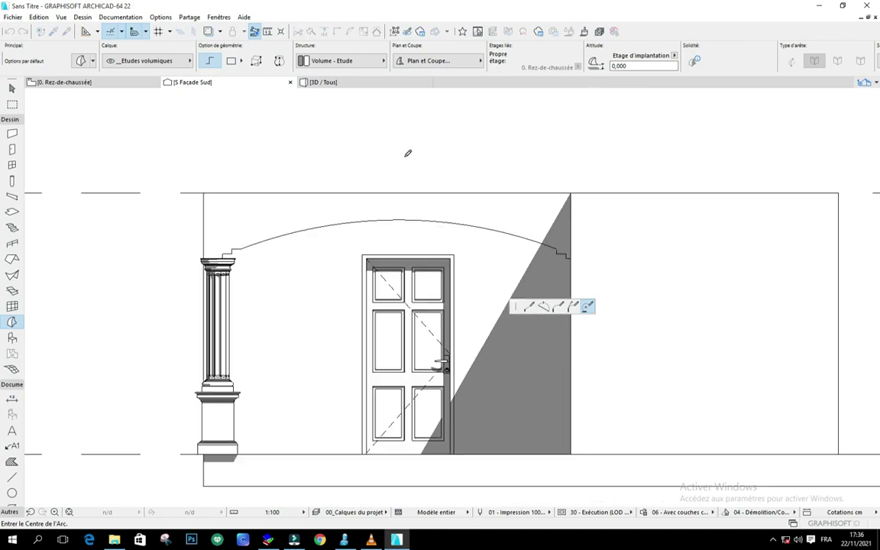
pyautogui.scroll(3, 418, 140)
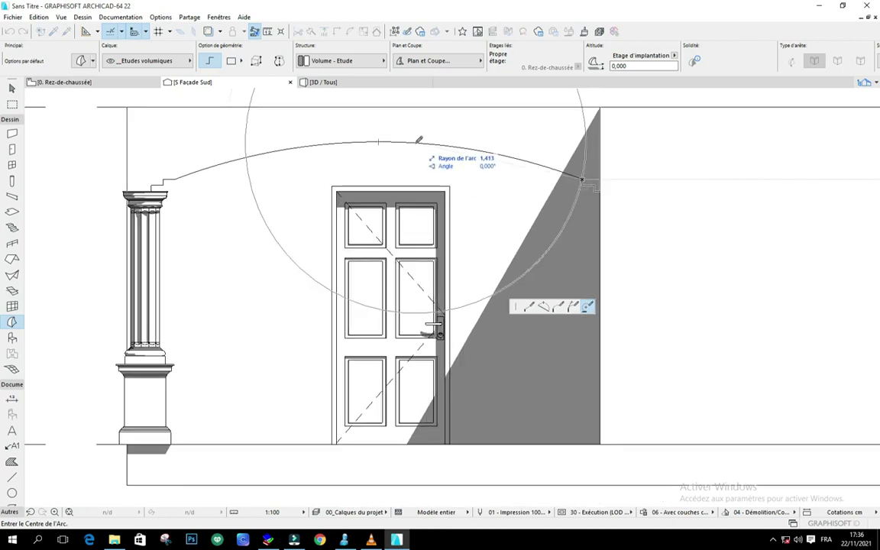
pyautogui.scroll(-3, 419, 140)
pyautogui.scroll(1, 418, 138)
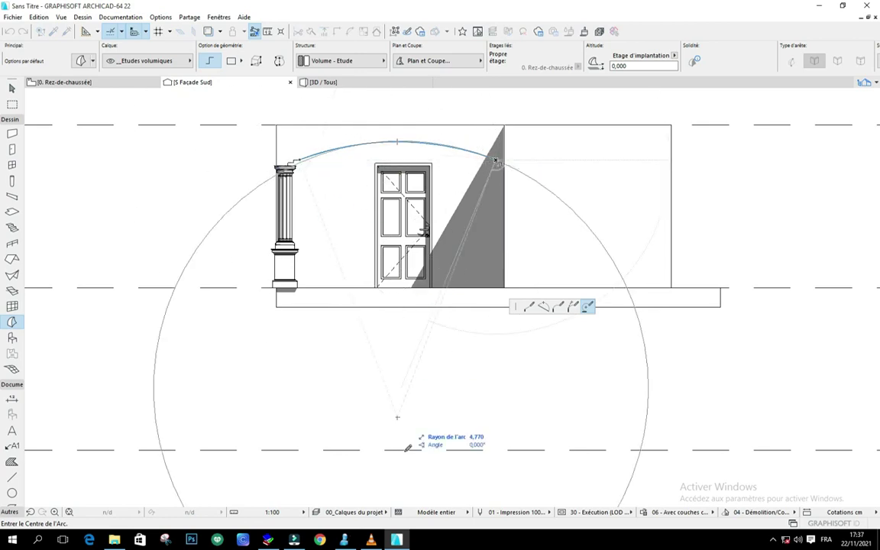
pyautogui.click(400, 414)
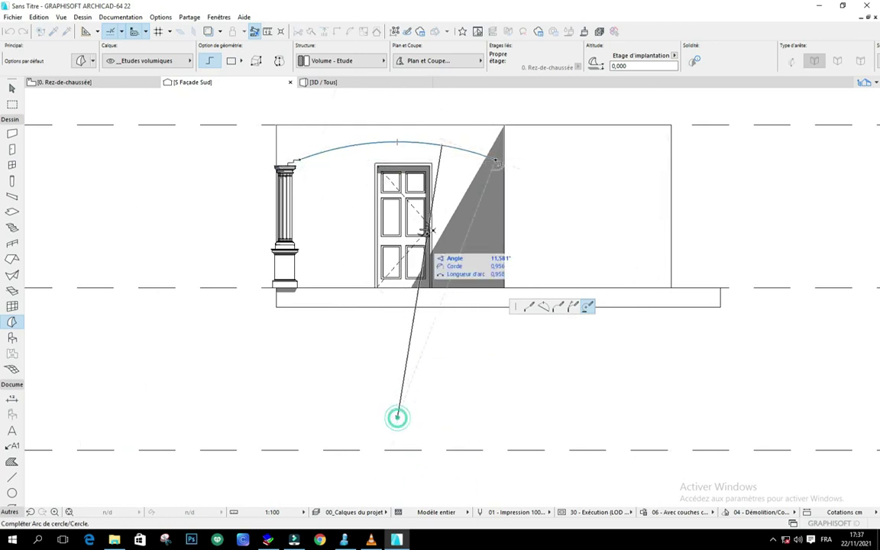
pyautogui.scroll(3, 427, 141)
pyautogui.scroll(5, 153, 178)
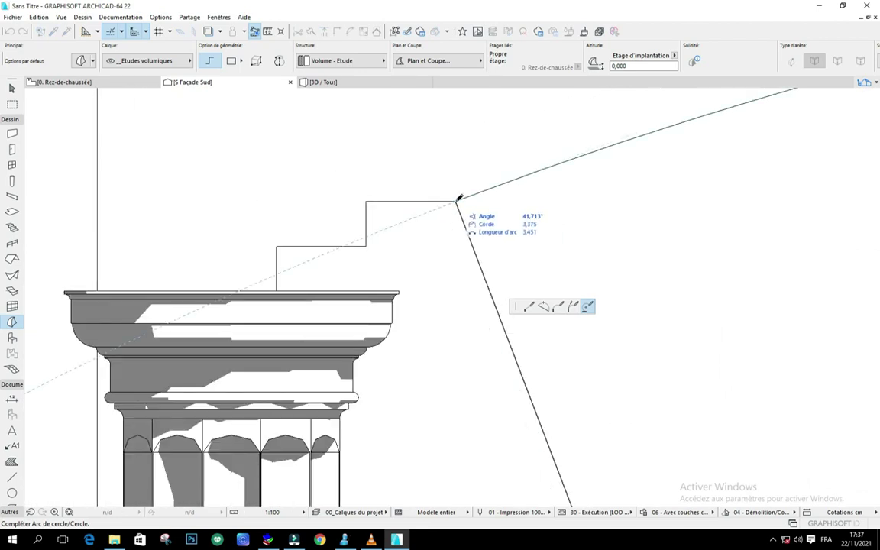
pyautogui.click(456, 200)
# Trace the steps above the capital with straight segments and close the morph outline at its starting point on the vertical guide.
pyautogui.scroll(-2, 318, 238)
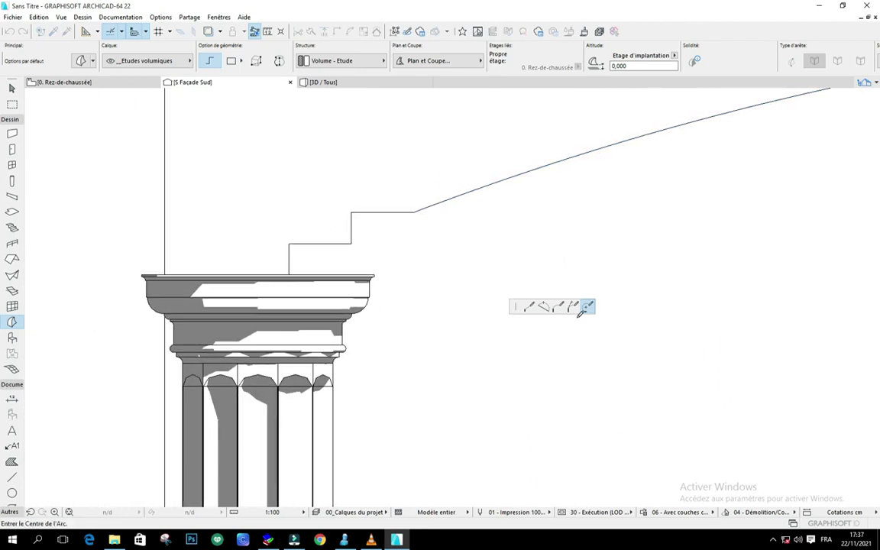
pyautogui.click(530, 307)
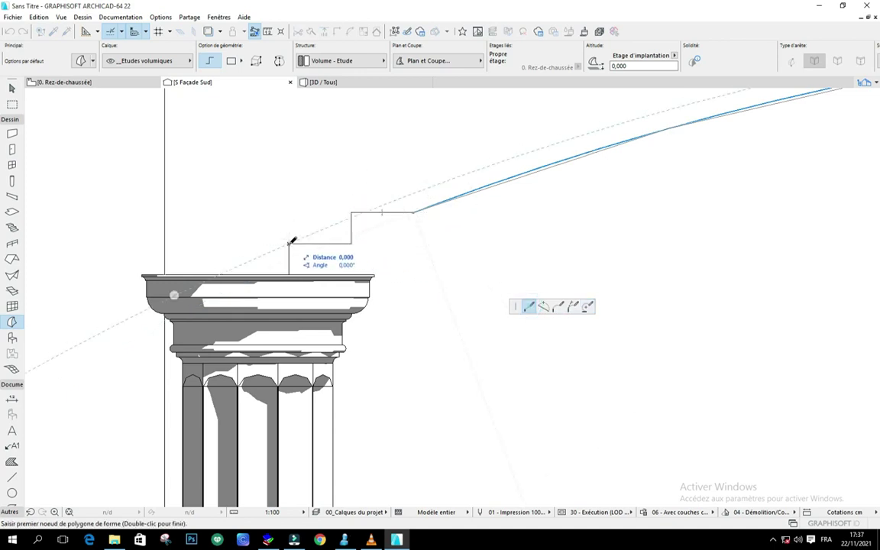
pyautogui.click(289, 274)
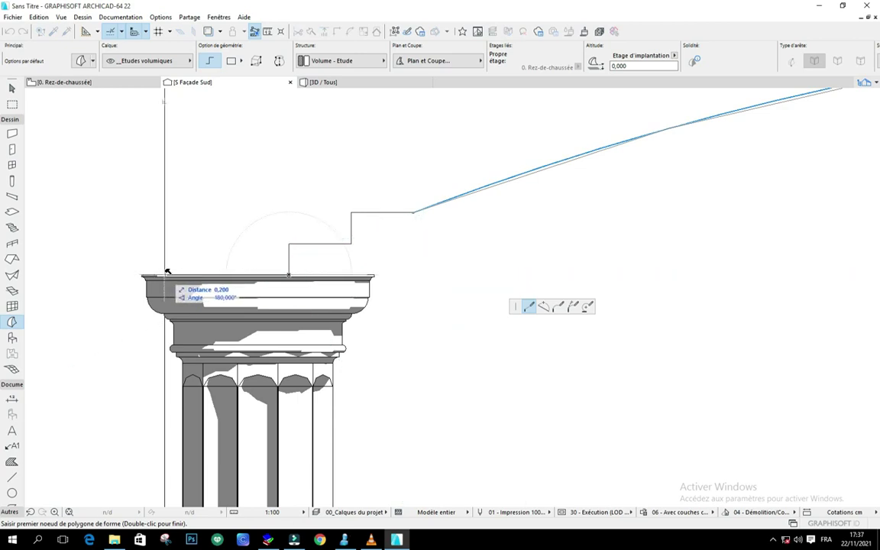
pyautogui.click(168, 271)
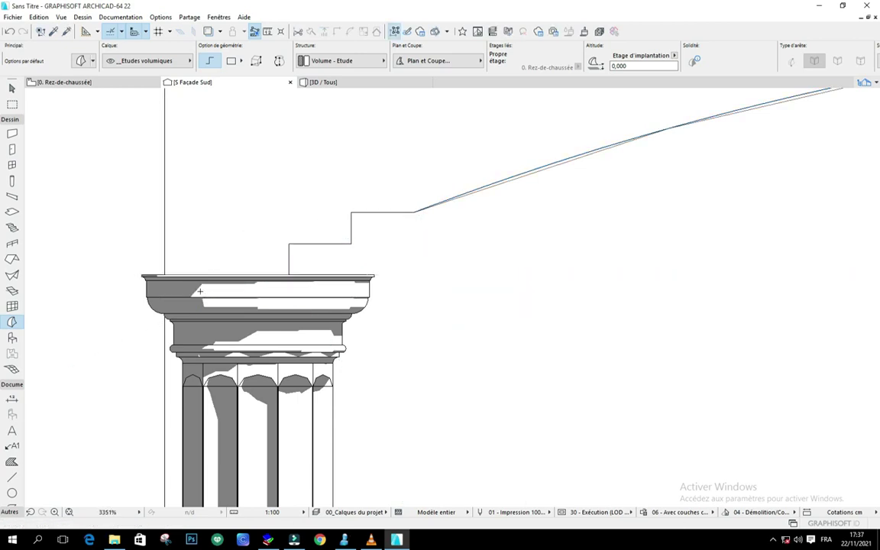
pyautogui.scroll(-5, 206, 295)
pyautogui.scroll(-2, 492, 227)
pyautogui.scroll(2, 412, 245)
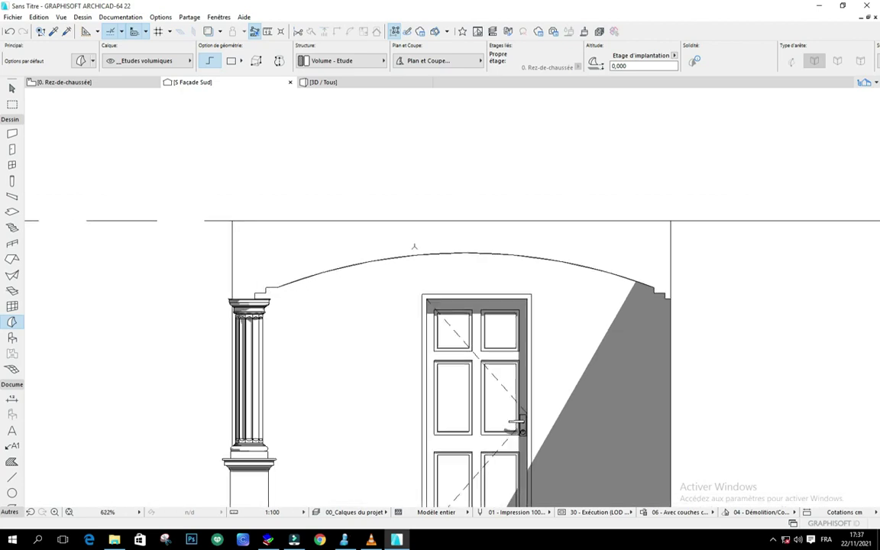
pyautogui.keyDown('shift'); pyautogui.click(442, 238); pyautogui.keyUp('shift')
pyautogui.click(439, 173)
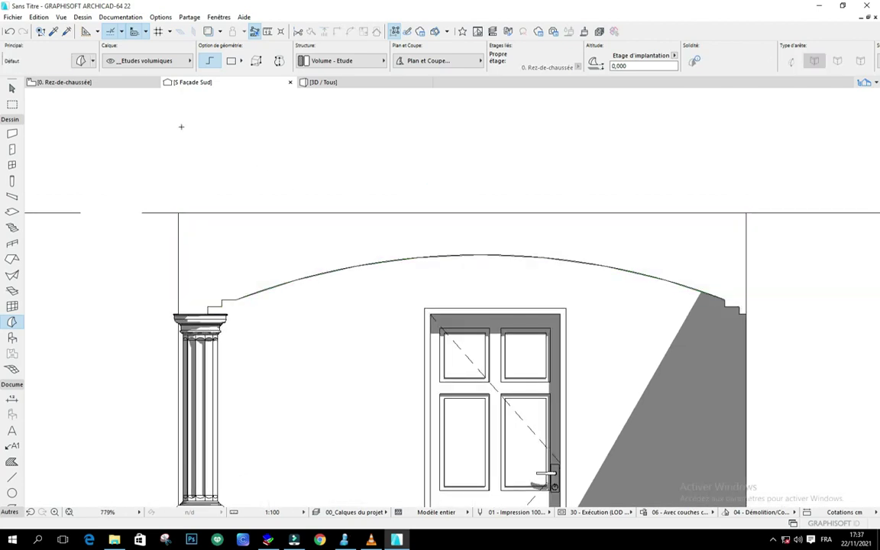
# On the ground floor plan, place a selection area around the building and the south elevation marker and show its contents in 3D.
pyautogui.click(64, 82)
pyautogui.scroll(-2, 343, 228)
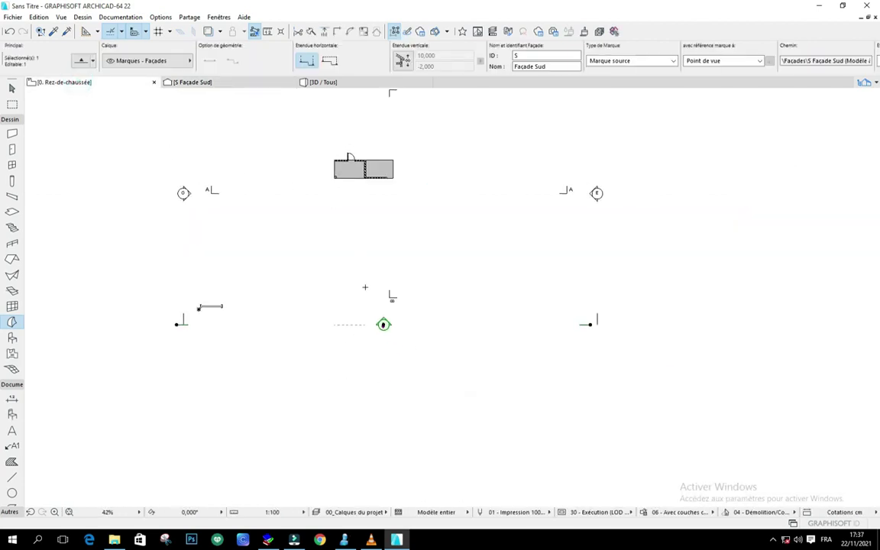
pyautogui.click(360, 294)
pyautogui.scroll(-2, 361, 294)
pyautogui.click(12, 103)
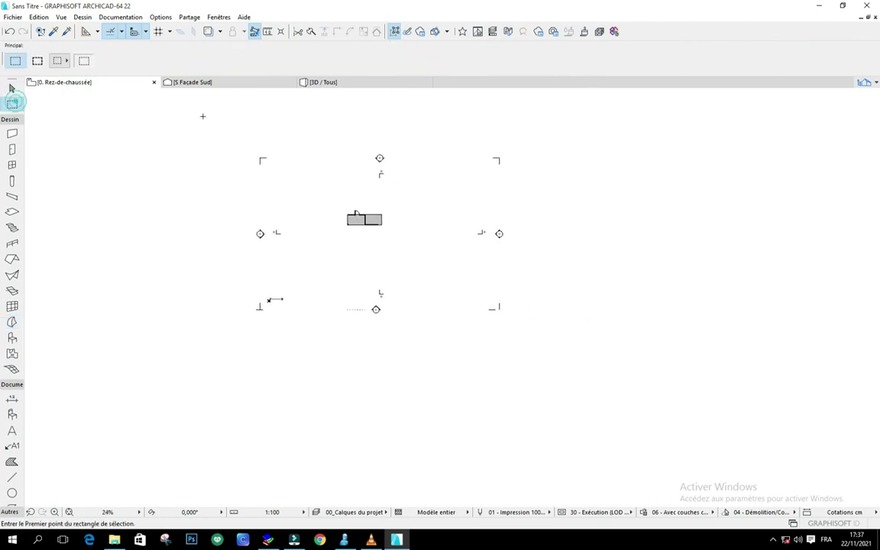
pyautogui.click(274, 132)
pyautogui.click(461, 342)
pyautogui.rightClick(628, 237)
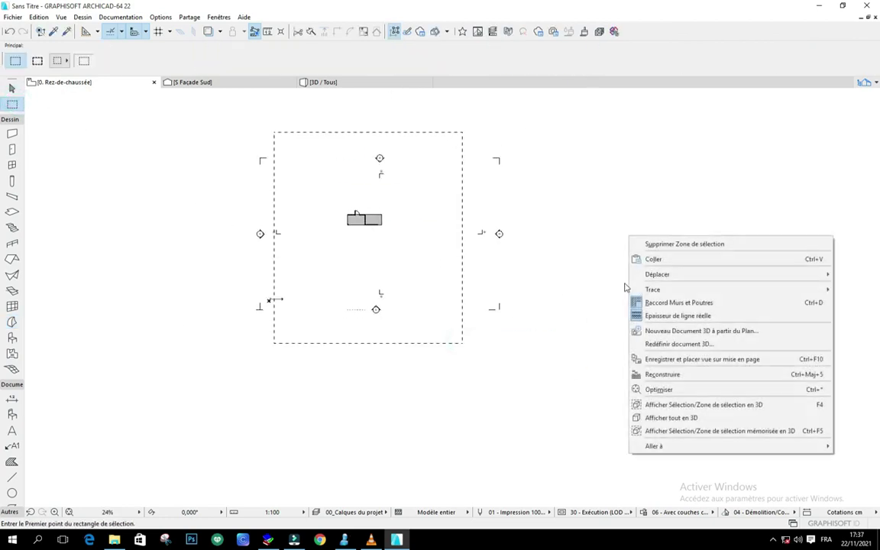
pyautogui.click(645, 404)
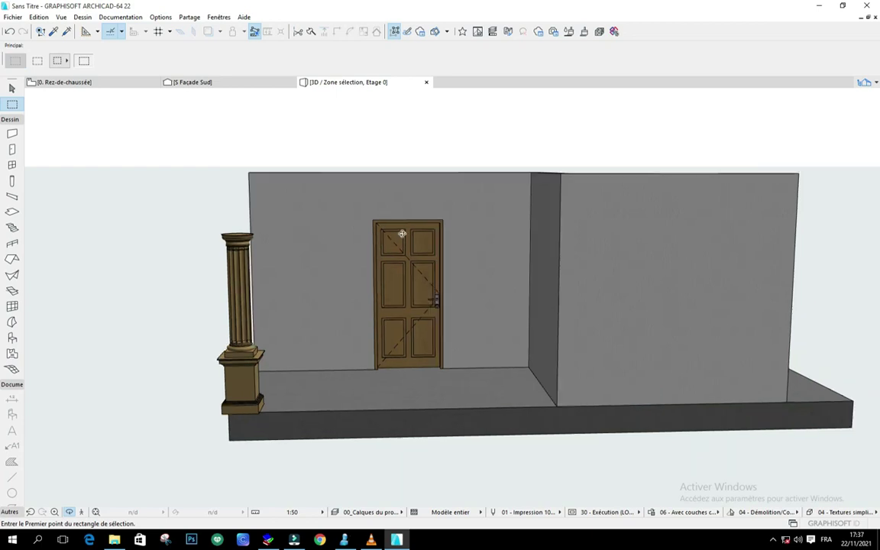
pyautogui.moveTo(381, 224); pyautogui.dragTo(395, 272)
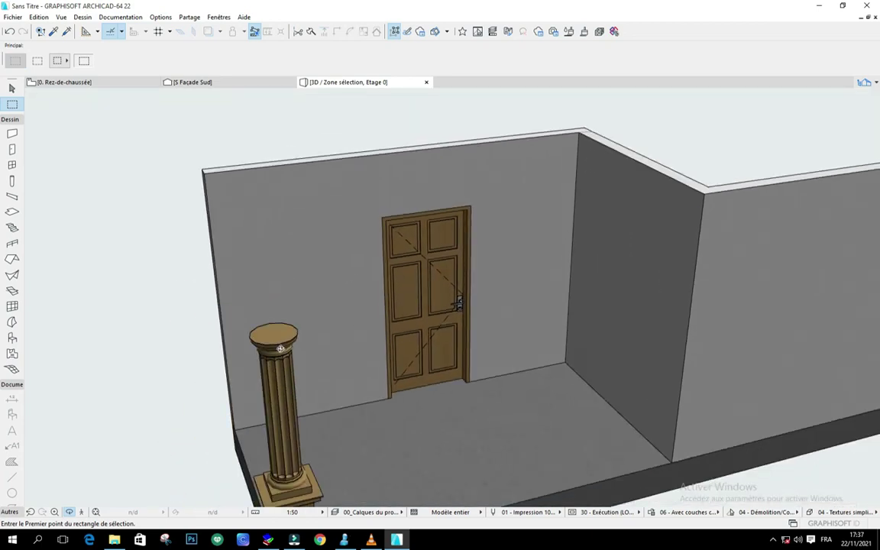
pyautogui.moveTo(280, 348); pyautogui.dragTo(183, 194)
# Select the arch morph on the ground floor plan and examine its position beside the south elevation marker relative to the building.
pyautogui.click(105, 83)
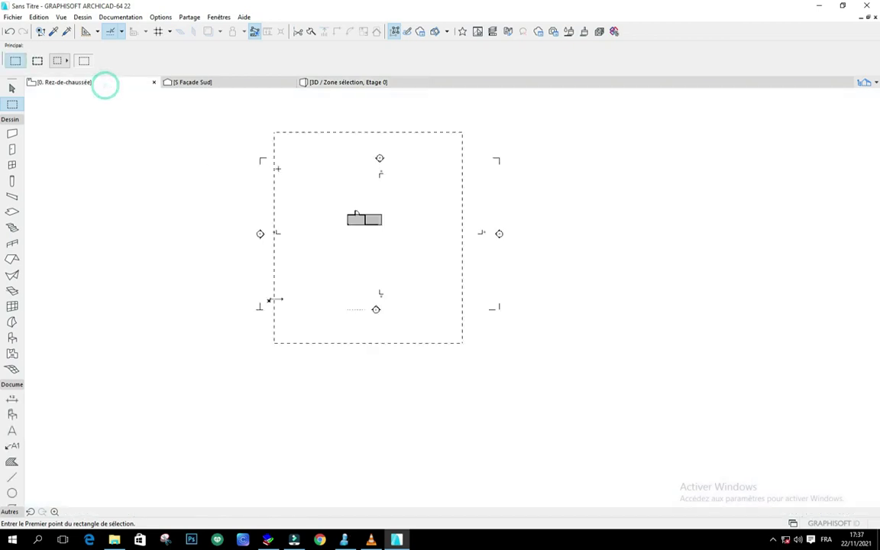
pyautogui.scroll(8, 319, 224)
pyautogui.scroll(3, 337, 263)
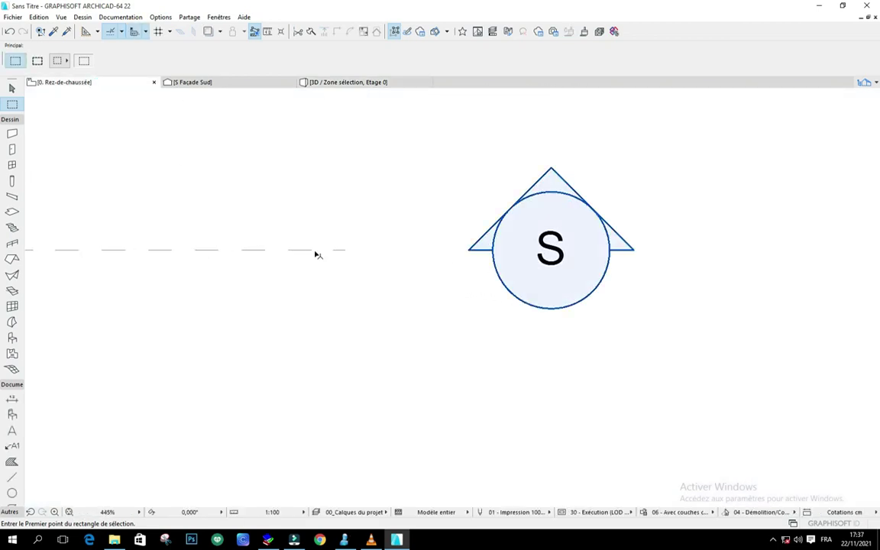
pyautogui.click(343, 252)
pyautogui.scroll(-3, 496, 270)
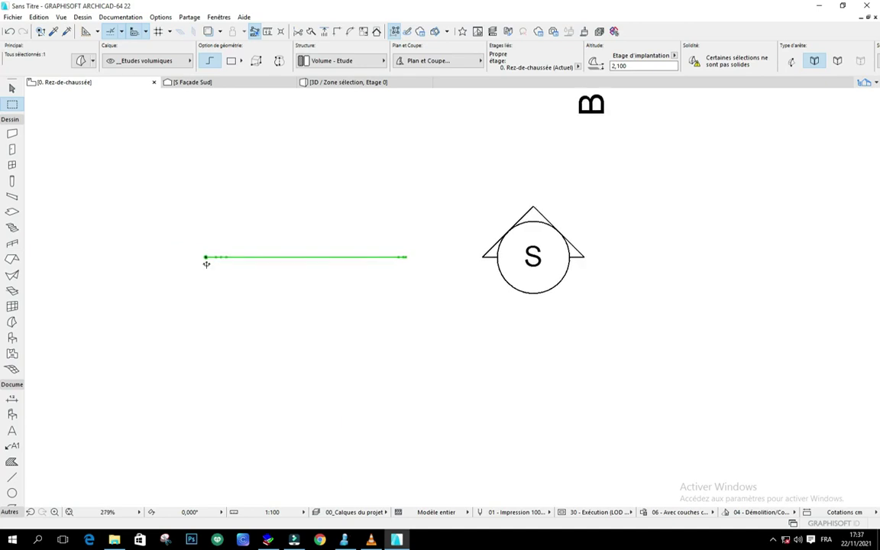
pyautogui.scroll(5, 206, 263)
pyautogui.scroll(-5, 164, 250)
pyautogui.scroll(1, 493, 238)
pyautogui.scroll(5, 508, 236)
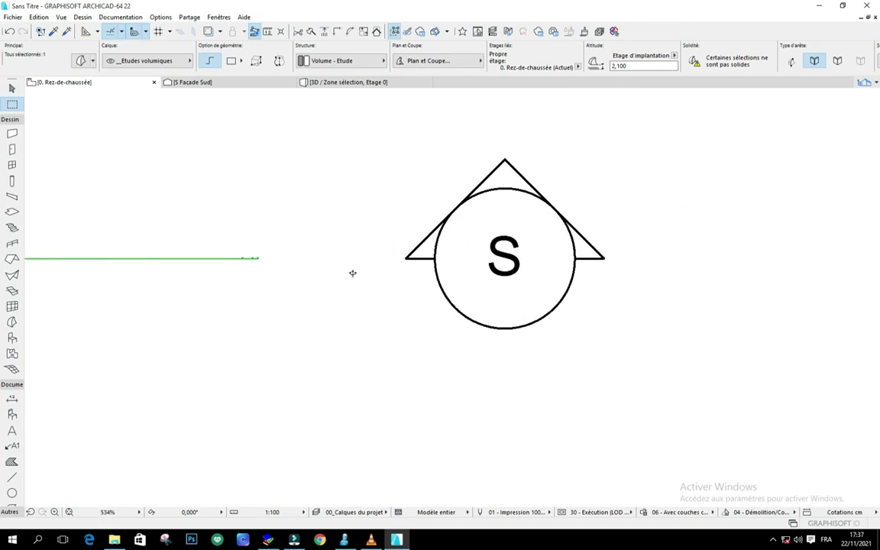
pyautogui.scroll(-6, 420, 313)
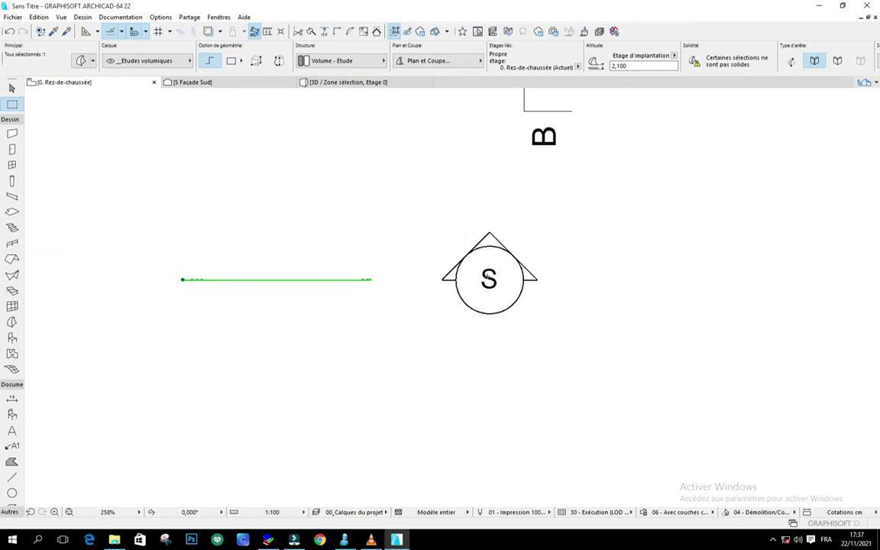
pyautogui.scroll(-9, 458, 311)
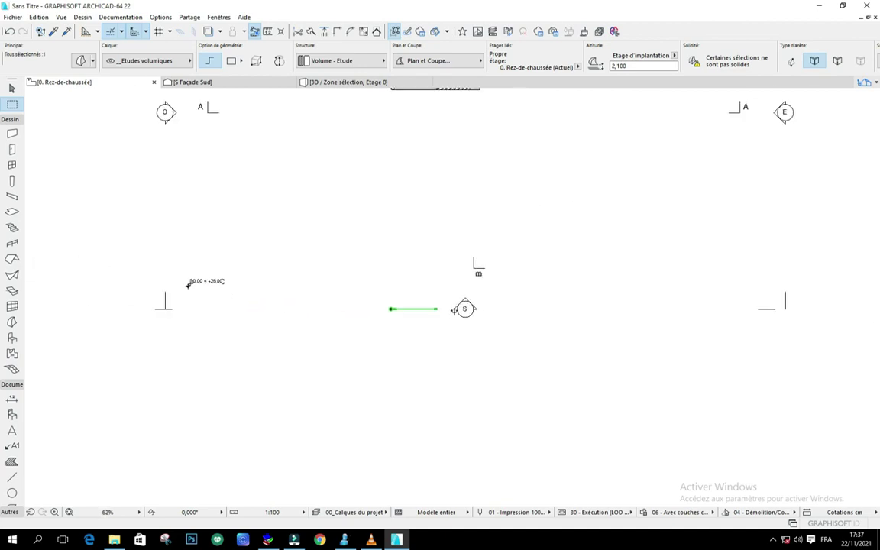
pyautogui.scroll(3, 435, 206)
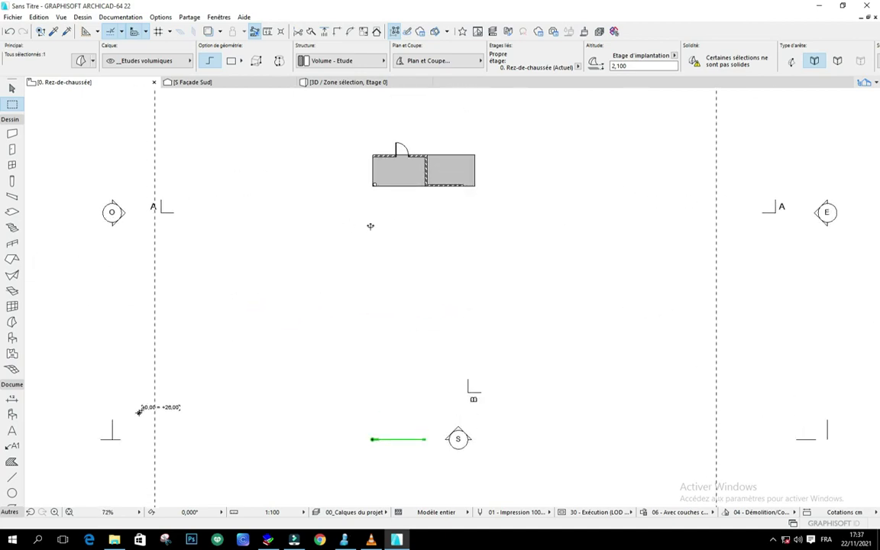
pyautogui.scroll(7, 370, 226)
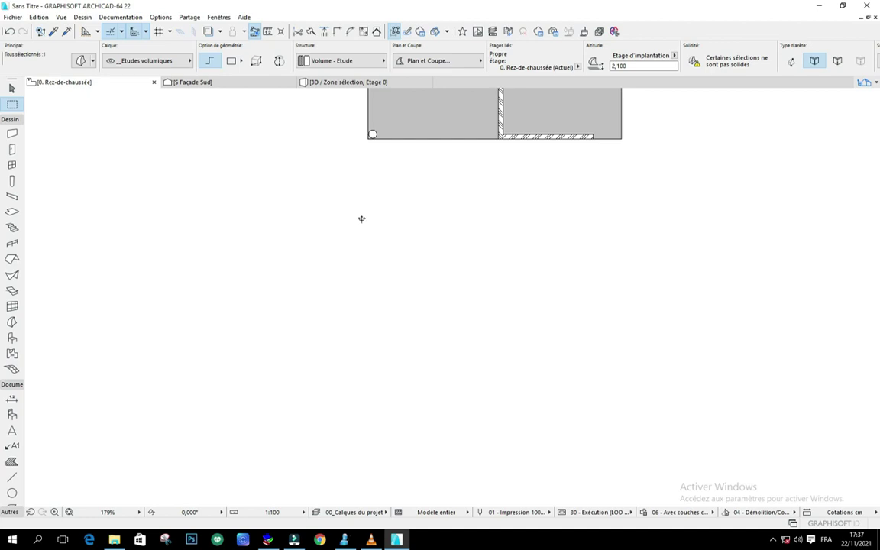
pyautogui.scroll(-13, 410, 166)
pyautogui.scroll(8, 424, 278)
# Deselect the morph, show the selection area in 3D again and view the building together with the detached arch morph.
pyautogui.click(340, 300)
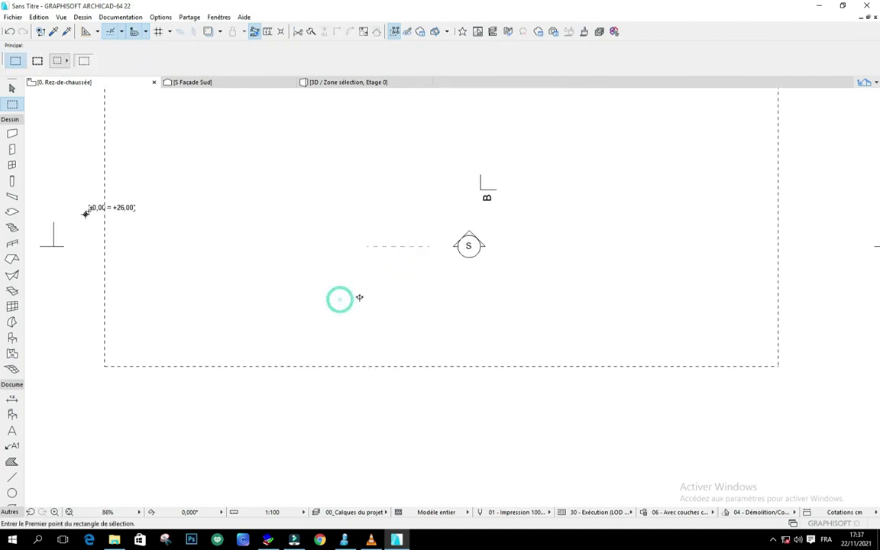
pyautogui.rightClick(353, 296)
pyautogui.click(397, 464)
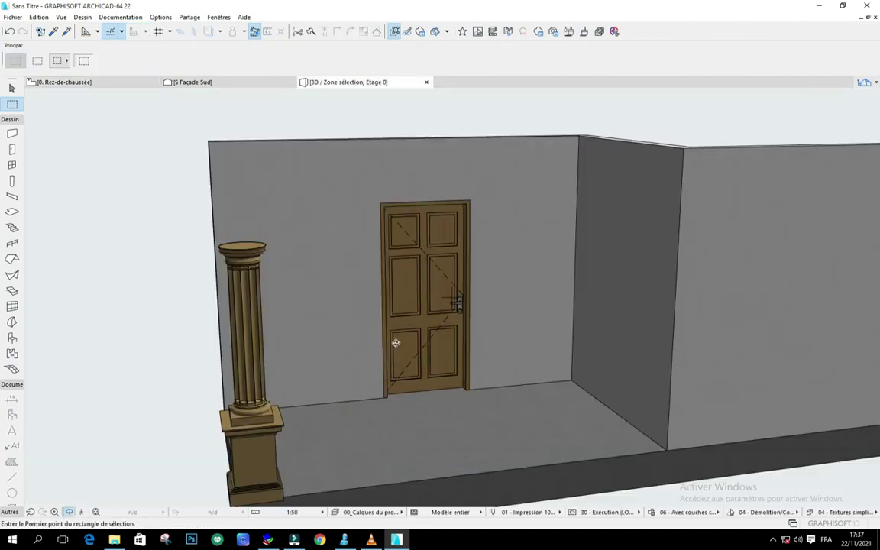
pyautogui.scroll(-10, 365, 138)
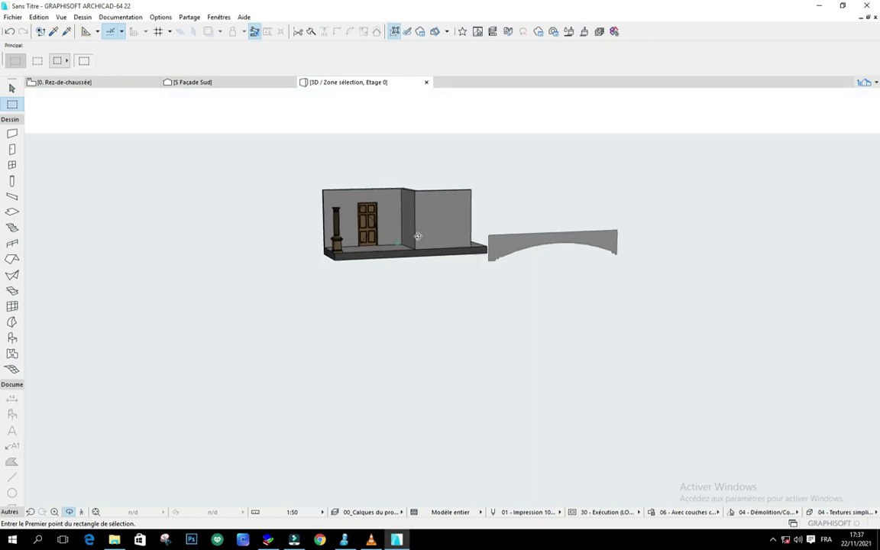
pyautogui.moveTo(417, 236); pyautogui.dragTo(491, 226)
pyautogui.scroll(2, 491, 226)
pyautogui.moveTo(395, 235); pyautogui.dragTo(479, 231)
pyautogui.scroll(2, 489, 235)
pyautogui.press('Escape')
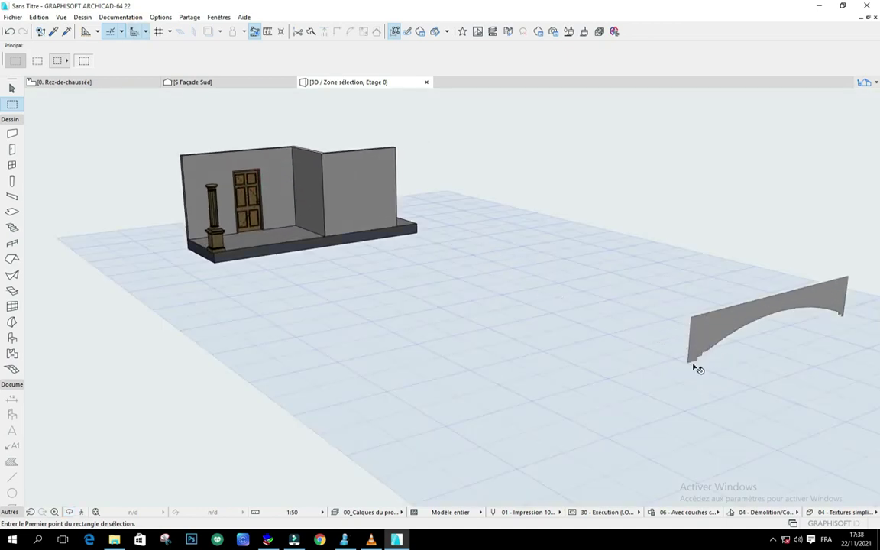
# Move the arch morph by its lower column-side corner 19.029 m at 90° onto the front edge of the column's capital.
pyautogui.click(691, 361)
pyautogui.click(688, 360)
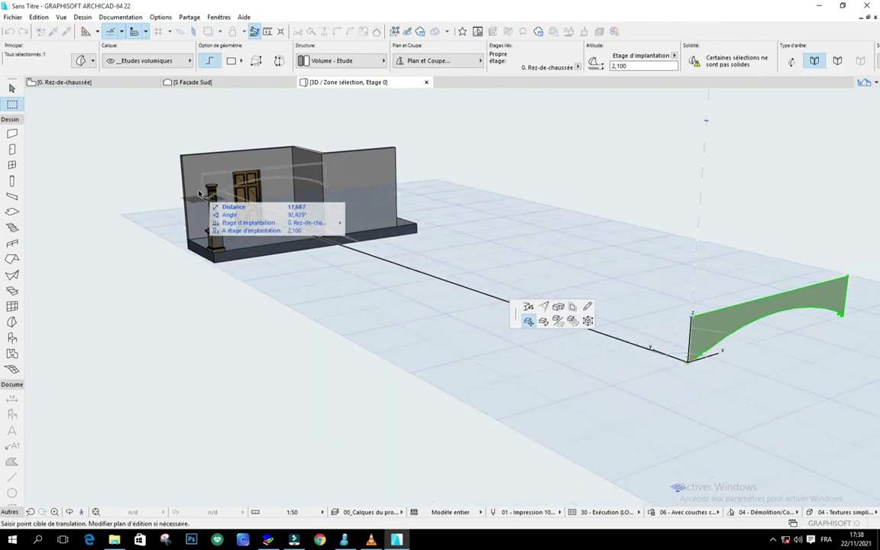
pyautogui.scroll(6, 200, 193)
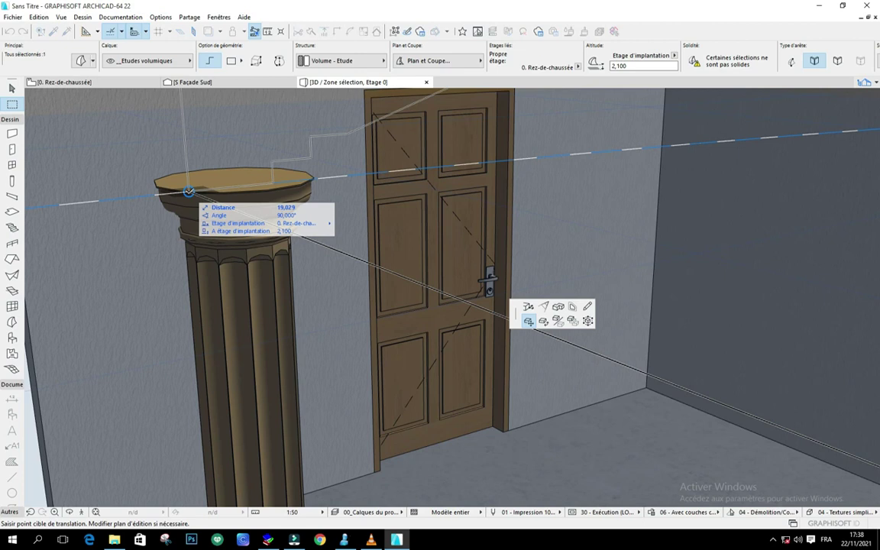
pyautogui.click(189, 191)
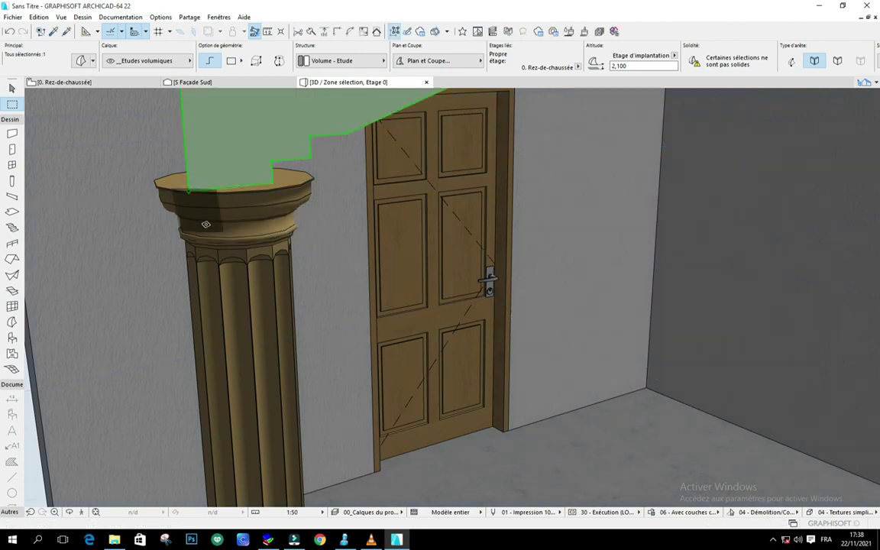
pyautogui.scroll(-5, 193, 262)
pyautogui.scroll(-2, 194, 262)
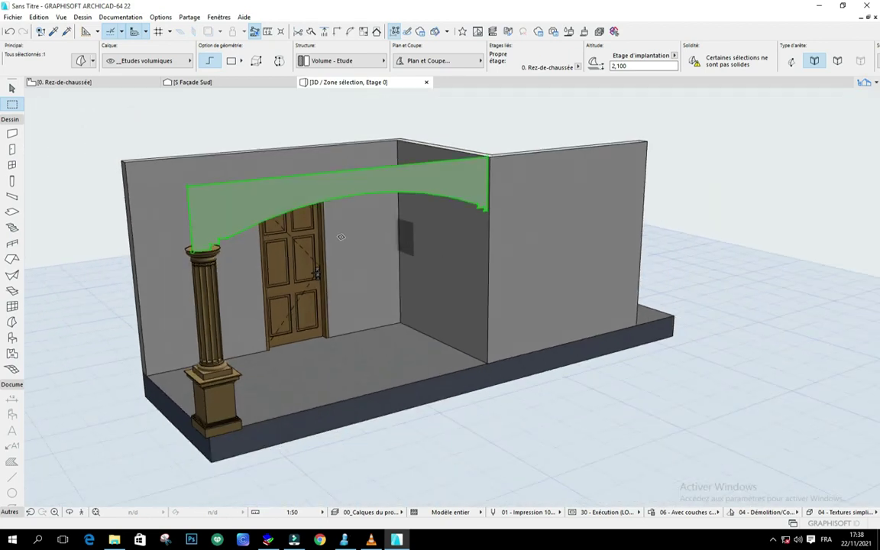
# Shift the arch morph by its lower wall-side corner so it meets the projecting wall's vertical edge.
pyautogui.scroll(5, 484, 179)
pyautogui.scroll(6, 484, 178)
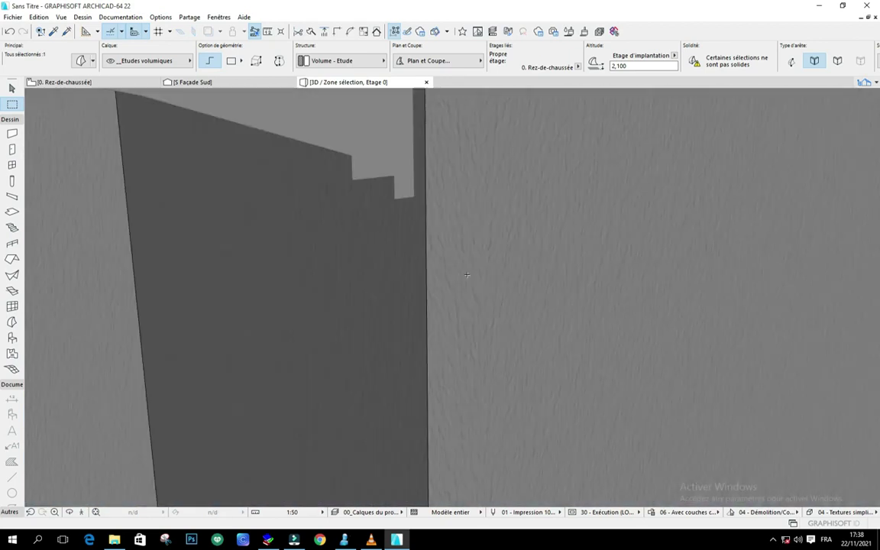
pyautogui.click(407, 258)
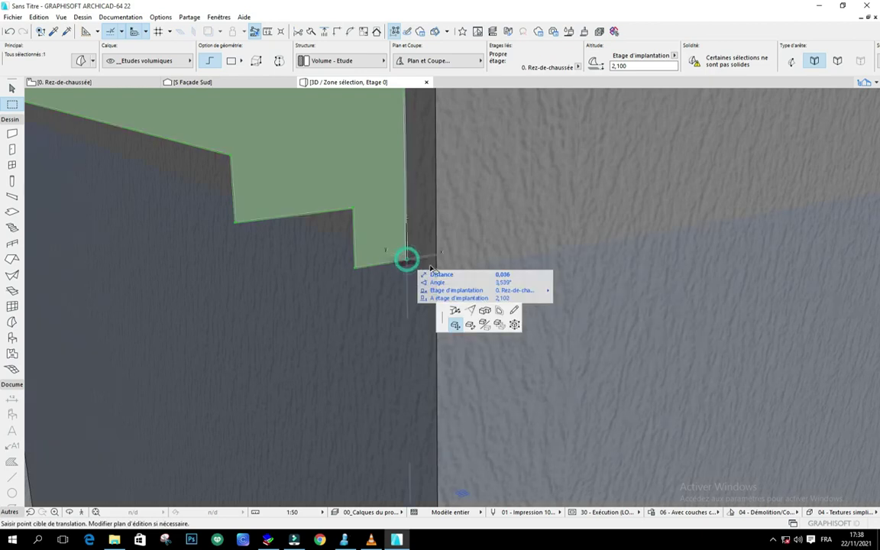
pyautogui.click(437, 272)
pyautogui.scroll(-7, 560, 251)
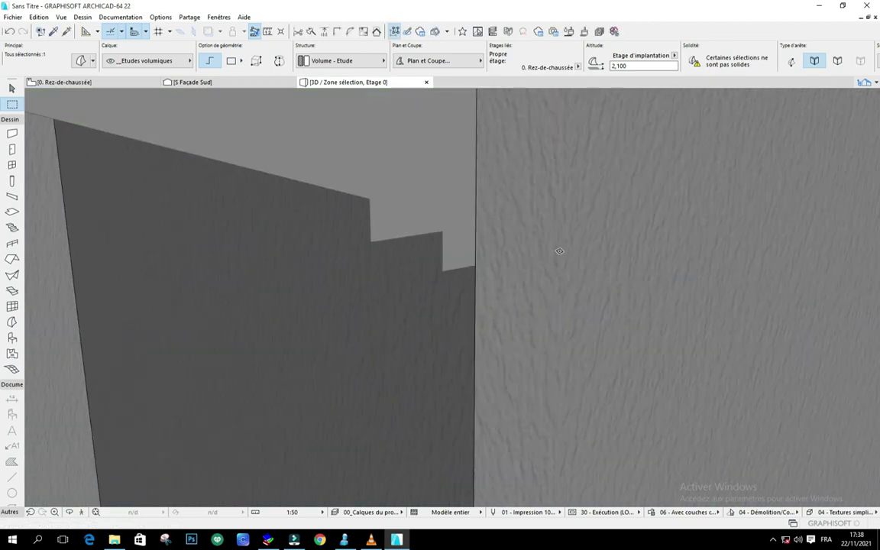
pyautogui.scroll(-1, 598, 220)
pyautogui.scroll(-5, 608, 202)
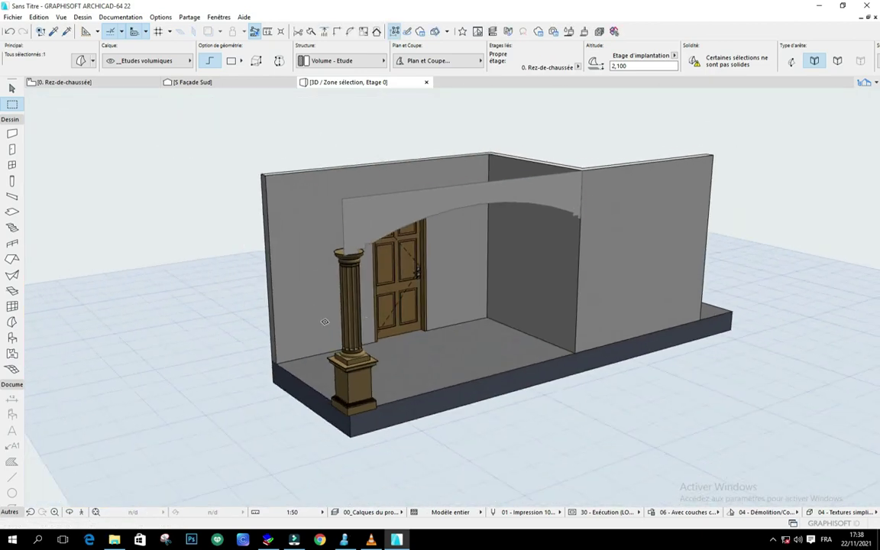
# Extrude the face of the arch morph 0.2 m back over the column's capital, towards the door wall, with Push/Pull.
pyautogui.scroll(2, 344, 249)
pyautogui.scroll(1, 343, 249)
pyautogui.click(343, 249)
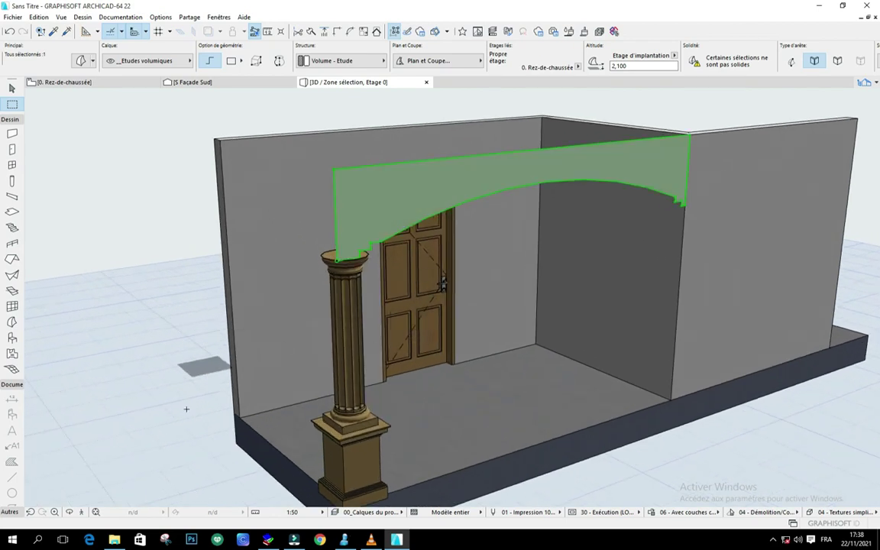
pyautogui.click(70, 511)
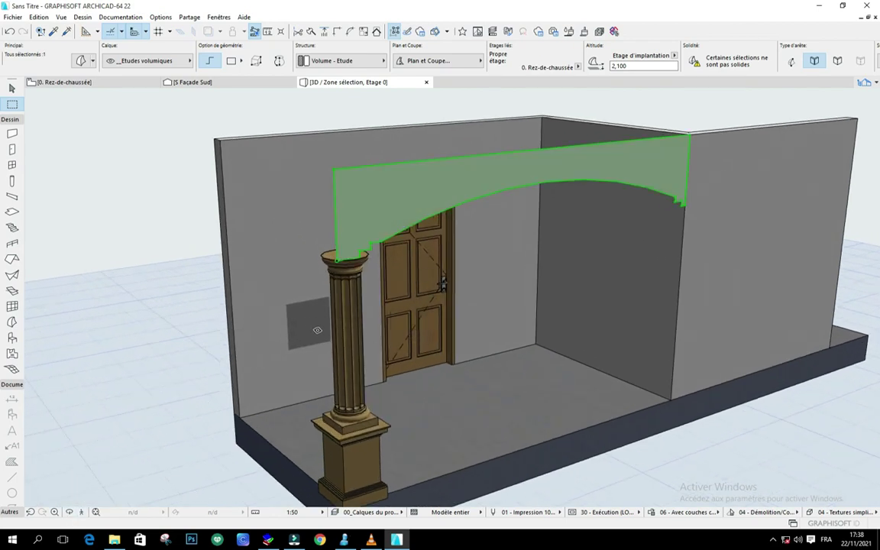
pyautogui.click(70, 511)
pyautogui.moveTo(77, 466); pyautogui.dragTo(305, 306)
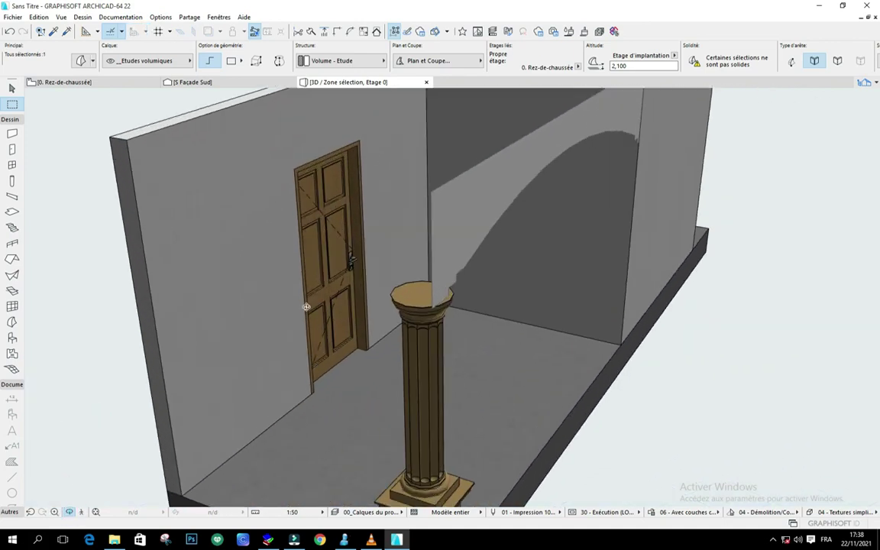
pyautogui.press('Escape')
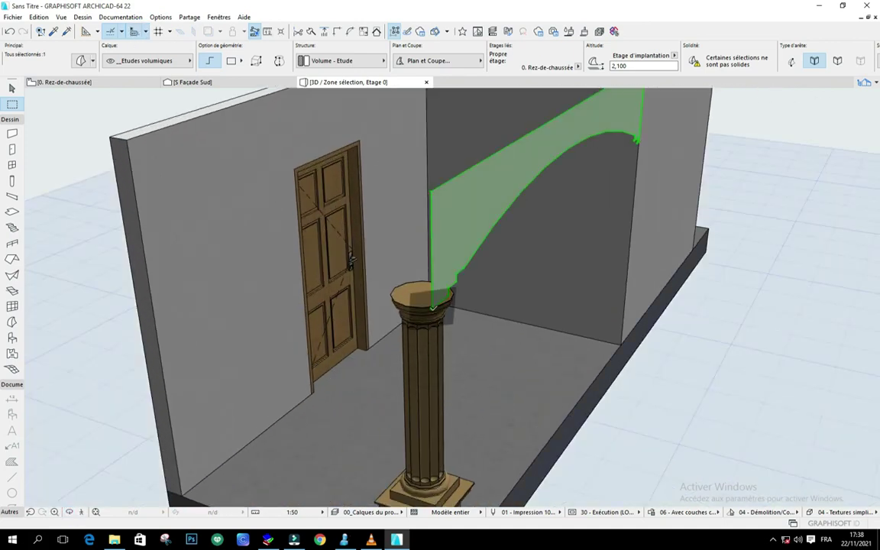
pyautogui.click(433, 308)
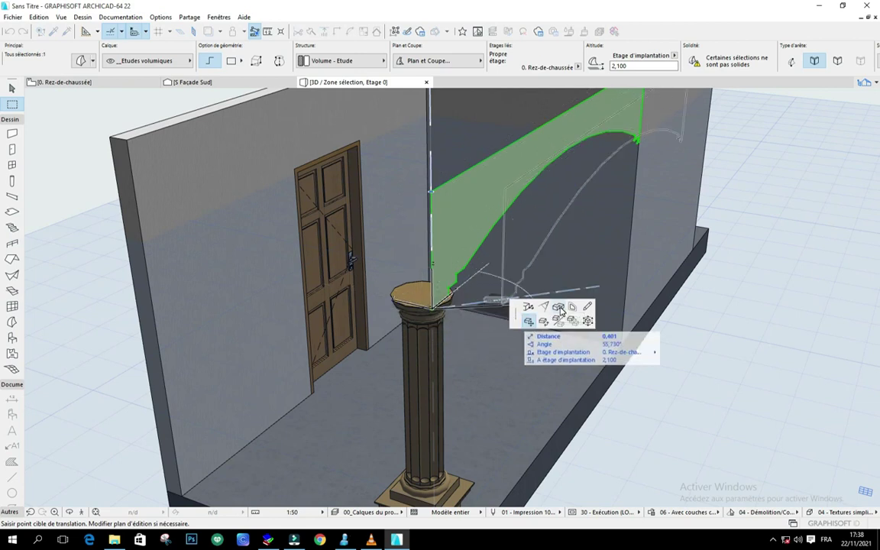
pyautogui.click(558, 307)
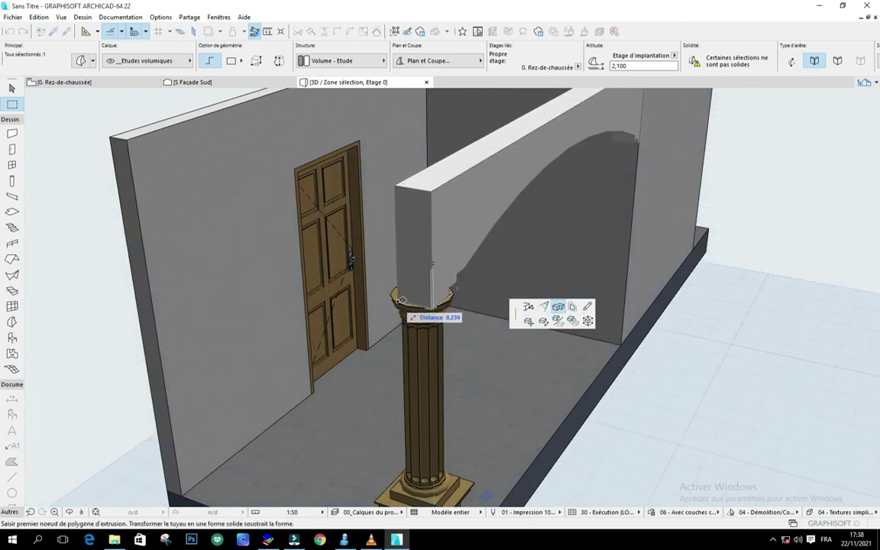
pyautogui.scroll(2, 398, 299)
pyautogui.scroll(1, 397, 299)
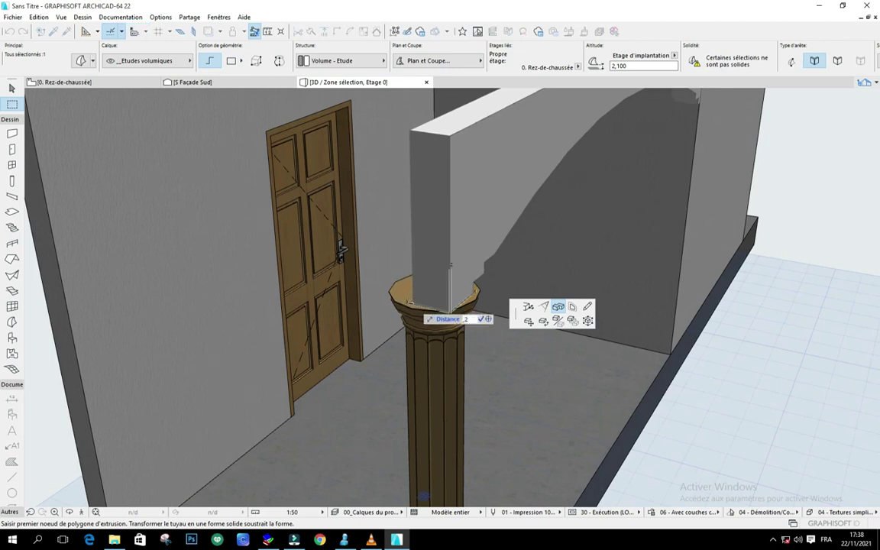
pyautogui.click(431, 282)
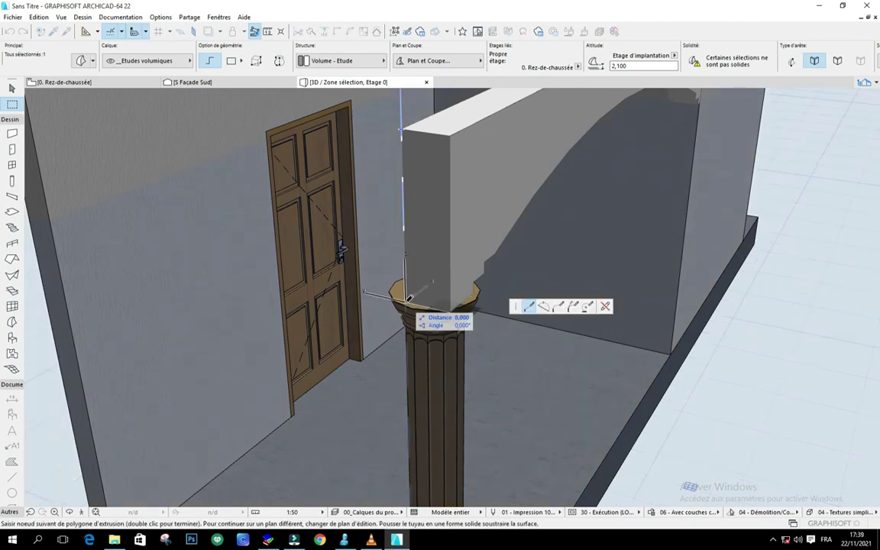
pyautogui.doubleClick(407, 300)
# Examine the extruded vault from the front, including where it meets the projecting wall.
pyautogui.click(29, 511)
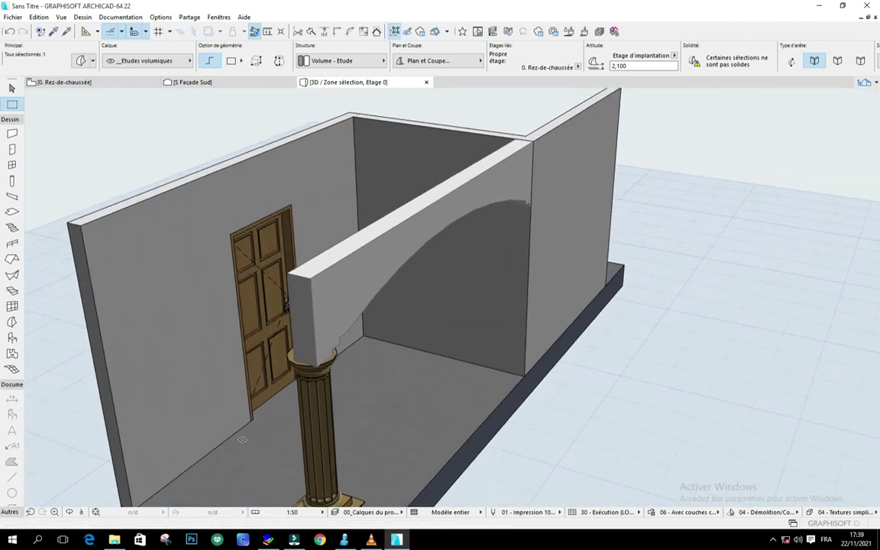
pyautogui.click(69, 511)
pyautogui.moveTo(413, 275); pyautogui.dragTo(458, 319)
pyautogui.scroll(4, 589, 279)
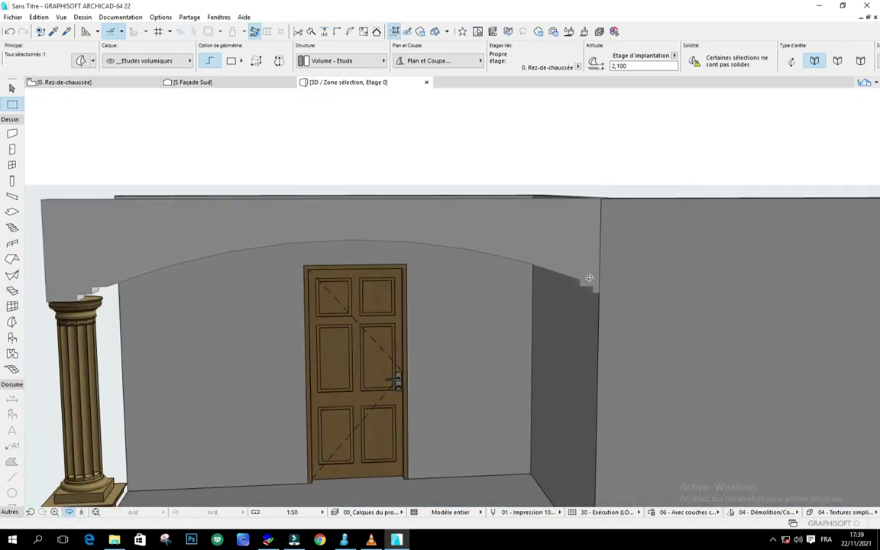
# Examine the completed vault from the front and from oblique angles, checking its seating on the column and its junction with the projecting wall.
pyautogui.scroll(-3, 615, 262)
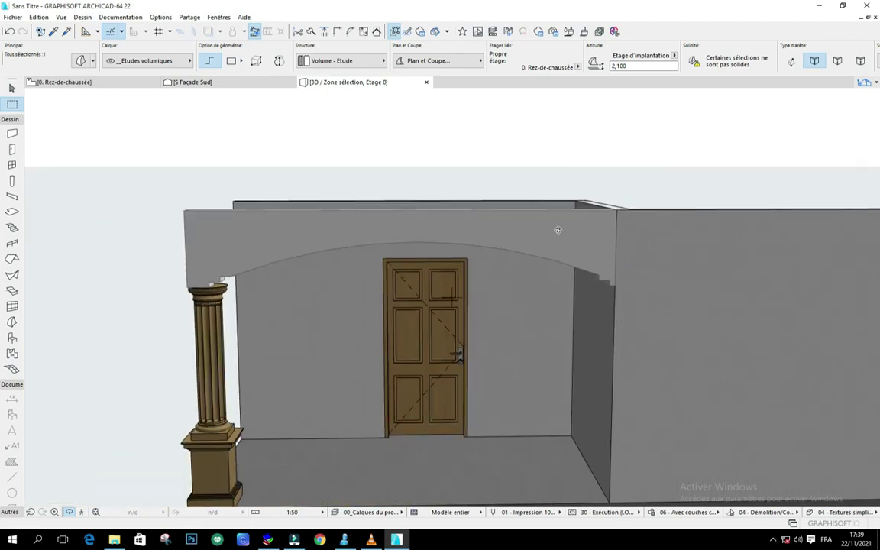
pyautogui.scroll(-2, 558, 230)
pyautogui.moveTo(569, 176); pyautogui.dragTo(625, 244)
pyautogui.scroll(2, 522, 278)
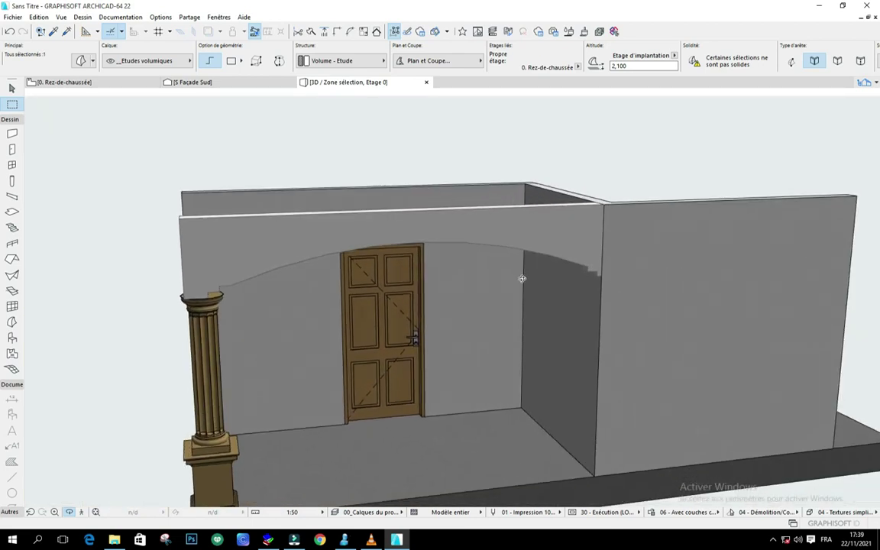
pyautogui.scroll(-2, 387, 249)
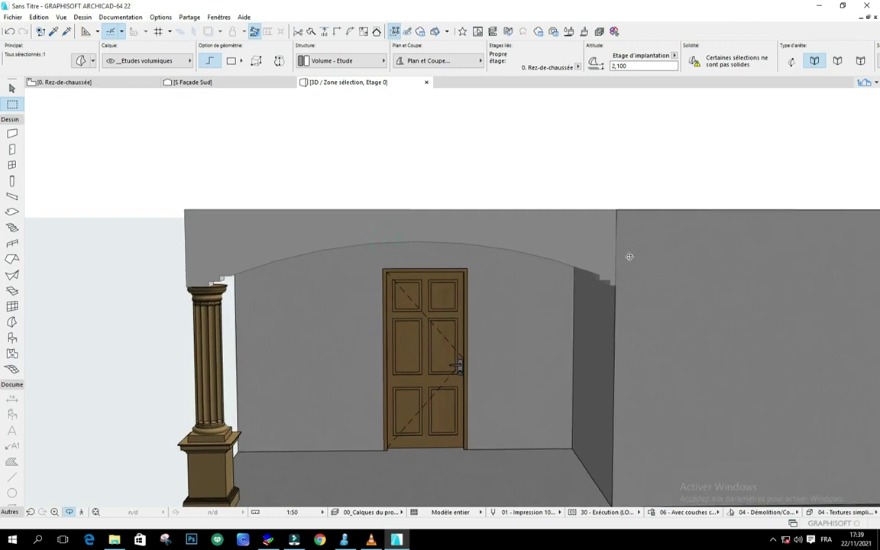
pyautogui.moveTo(628, 198); pyautogui.dragTo(353, 252)
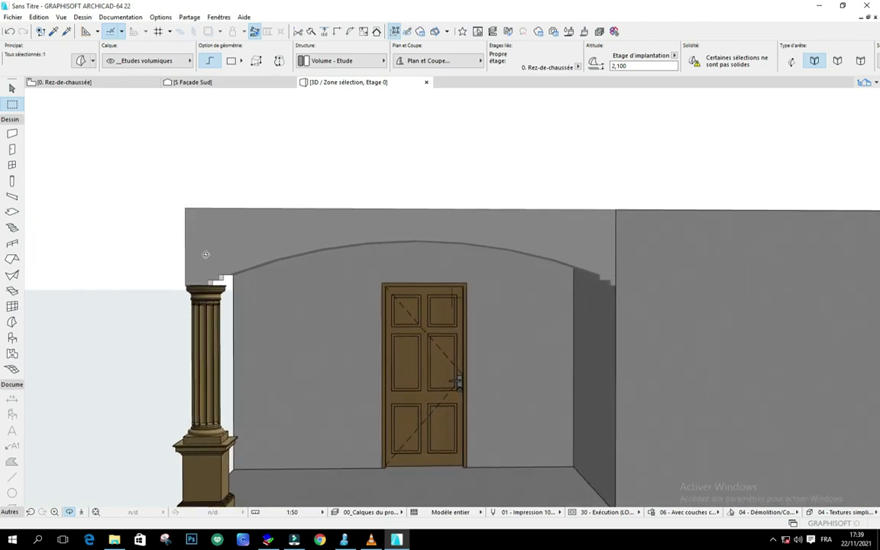
pyautogui.scroll(-2, 205, 254)
pyautogui.moveTo(328, 203); pyautogui.dragTo(567, 288)
pyautogui.moveTo(450, 296); pyautogui.dragTo(550, 250)
pyautogui.scroll(2, 499, 294)
pyautogui.scroll(-2, 458, 293)
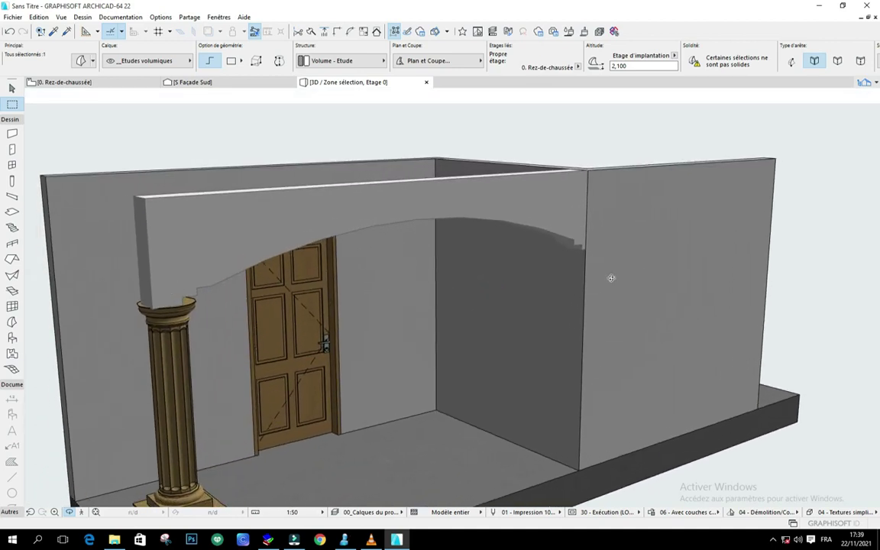
pyautogui.scroll(2, 587, 228)
pyautogui.scroll(2, 587, 229)
pyautogui.moveTo(567, 190); pyautogui.dragTo(463, 232)
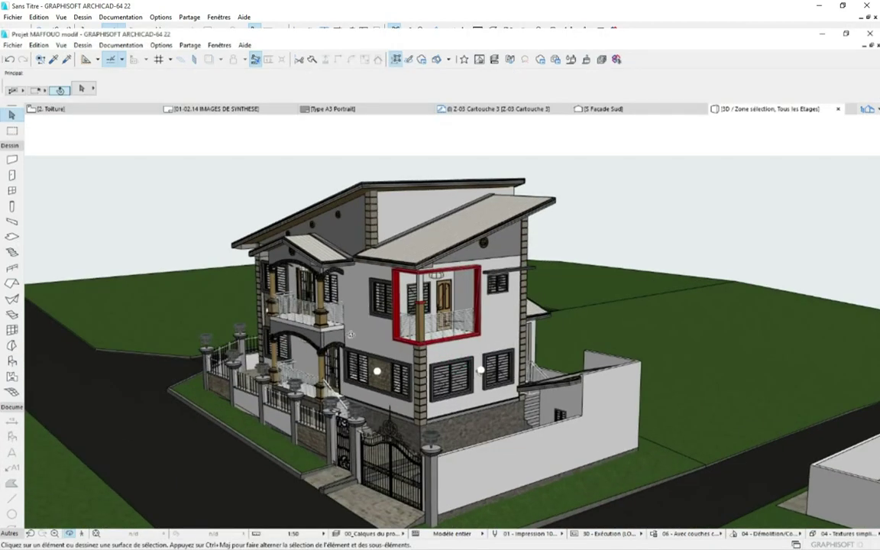
# Examine the two-storey house model from several sides, focusing on the arched vaults between the porch and balcony columns.
pyautogui.moveTo(350, 334)
pyautogui.keyDown('shift'); pyautogui.mouseDown(button='middle')
pyautogui.moveTo(347, 326)
pyautogui.moveTo(439, 324)
pyautogui.mouseUp(button='middle'); pyautogui.keyUp('shift')
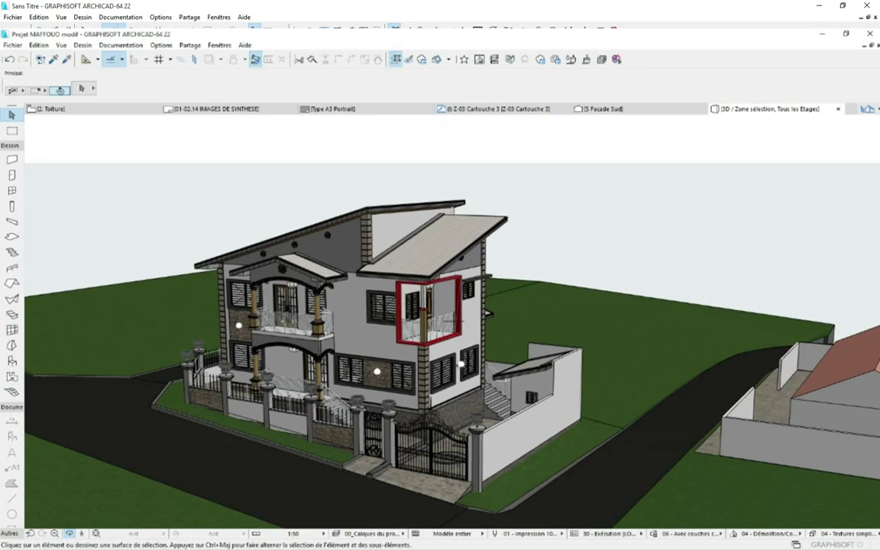
pyautogui.keyDown('shift'); pyautogui.moveTo(324, 312); pyautogui.dragTo(331, 335, button='middle'); pyautogui.keyUp('shift')
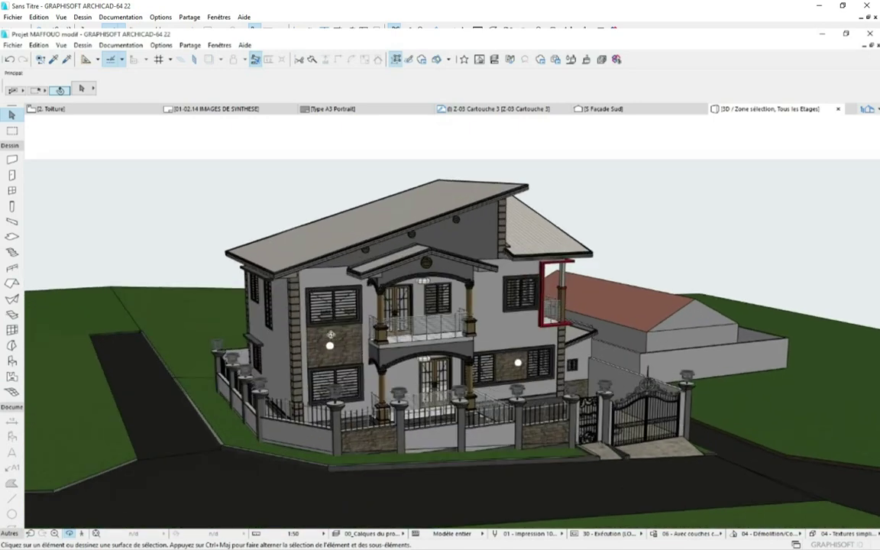
pyautogui.scroll(5, 331, 335)
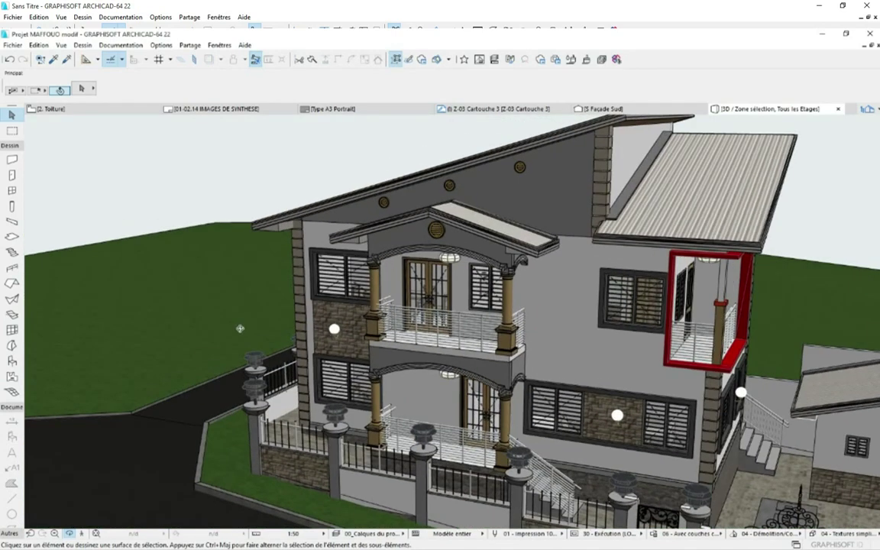
pyautogui.keyDown('shift'); pyautogui.moveTo(637, 351); pyautogui.dragTo(417, 369, button='middle'); pyautogui.keyUp('shift')
pyautogui.keyDown('shift'); pyautogui.moveTo(491, 384); pyautogui.dragTo(320, 355, button='middle'); pyautogui.keyUp('shift')
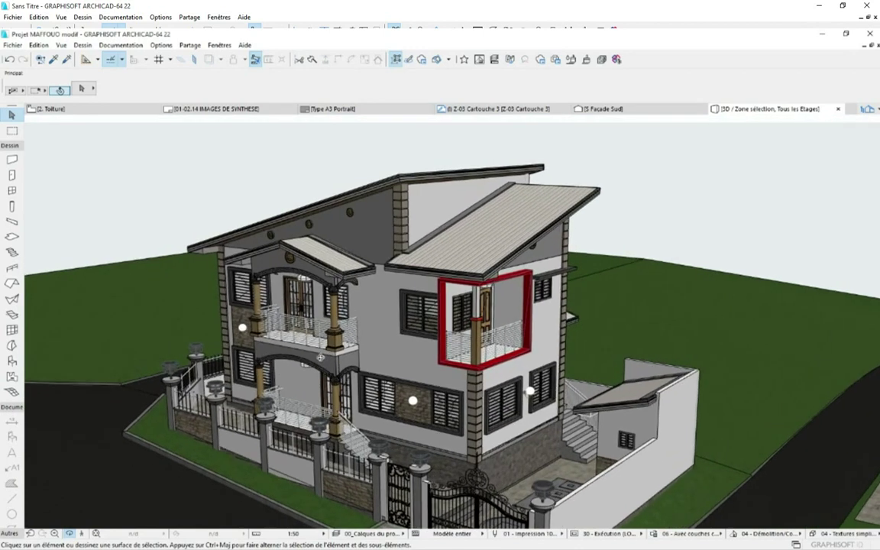